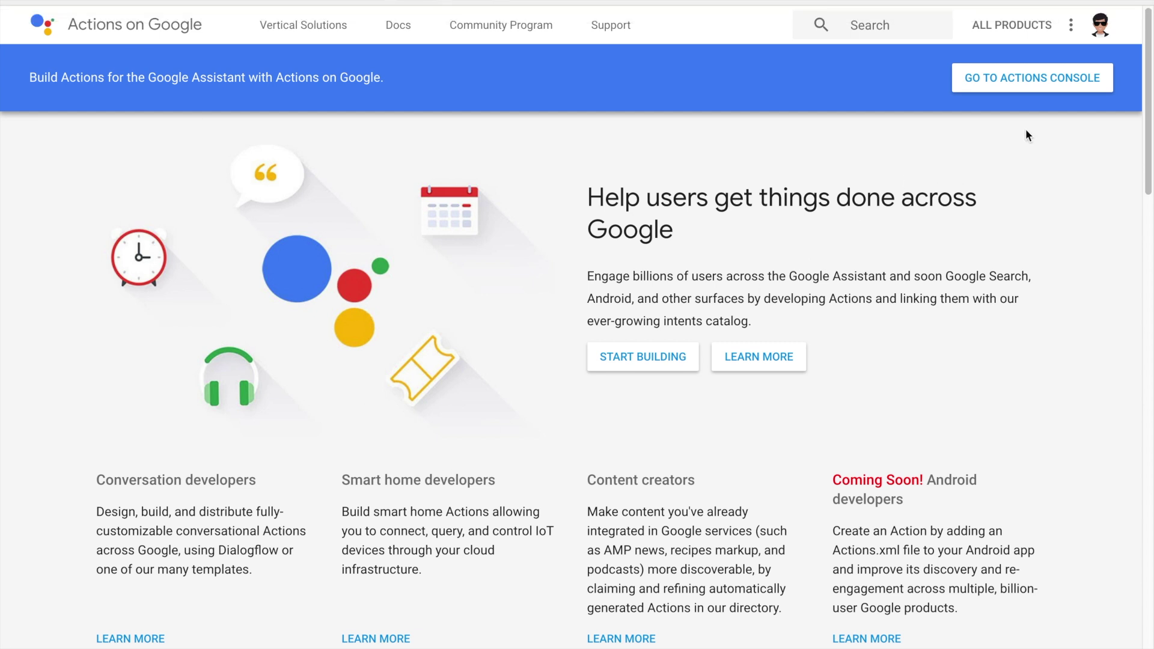
# - Create a new project named Flash in the Actions console, keeping the default language and region
pyautogui.click(1049, 96)
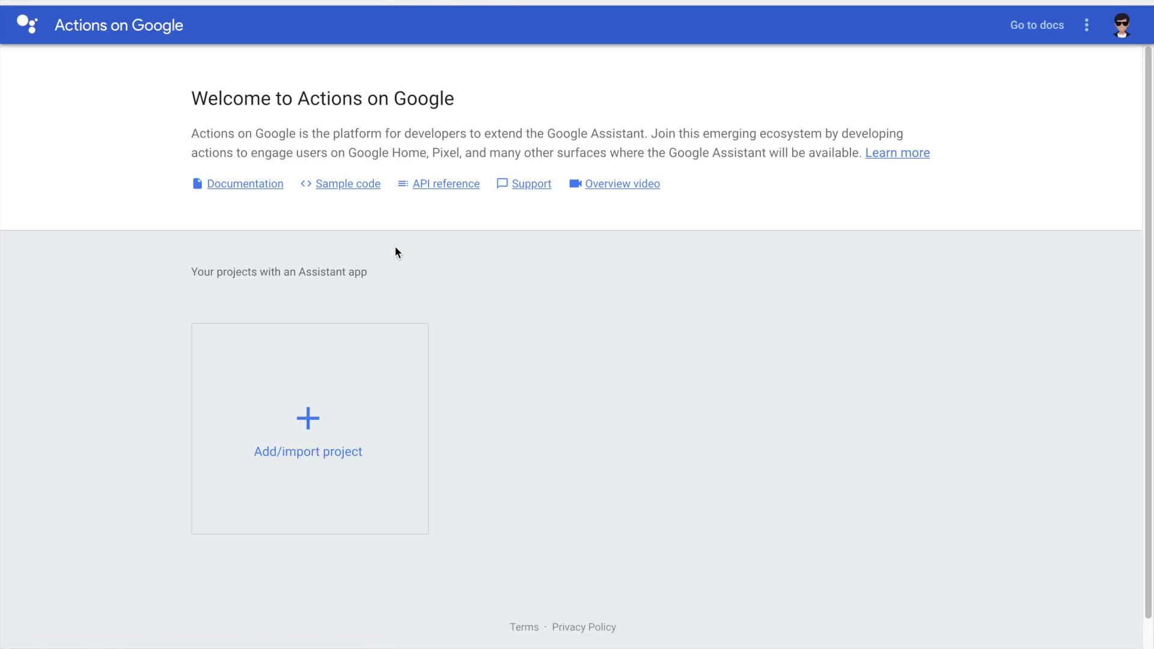
pyautogui.click(321, 370)
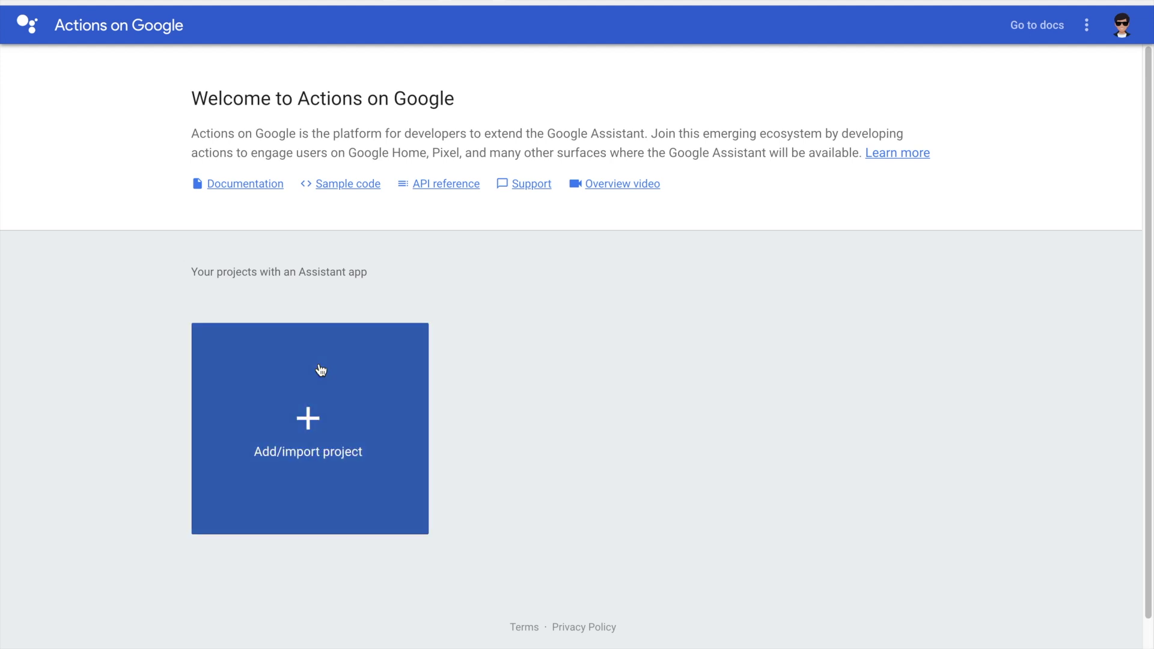
pyautogui.click(528, 222)
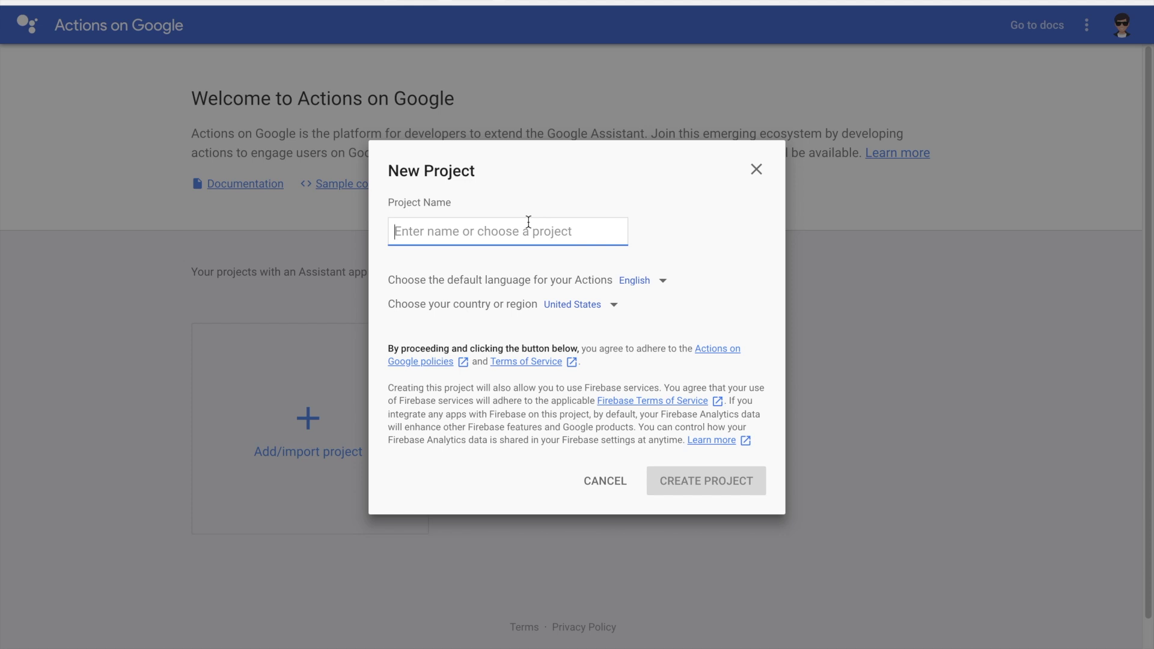
pyautogui.write('Flash')
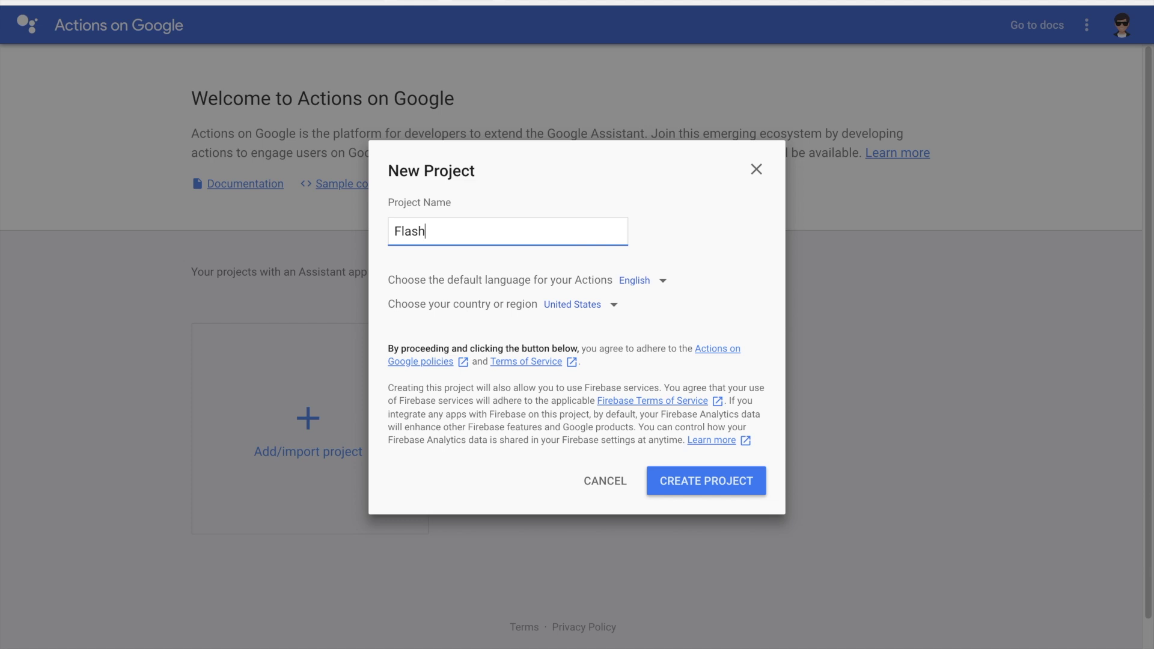
pyautogui.click(710, 490)
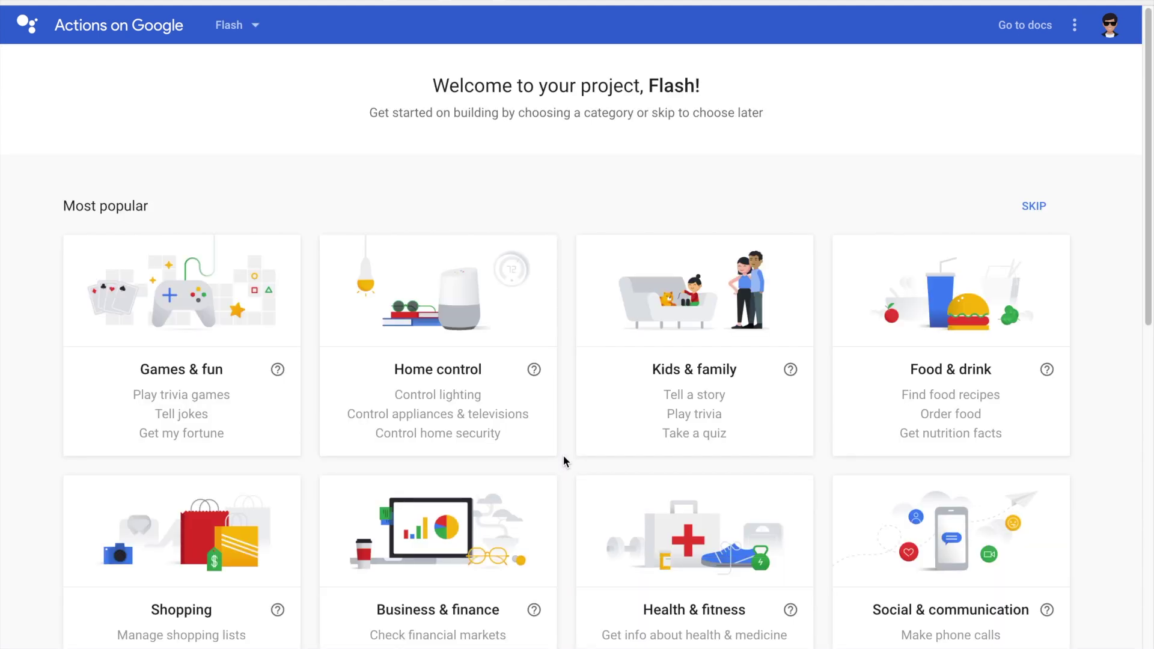
# - Choose the Flash cards template from the template options as the project's type
pyautogui.scroll(-10, 564, 455)
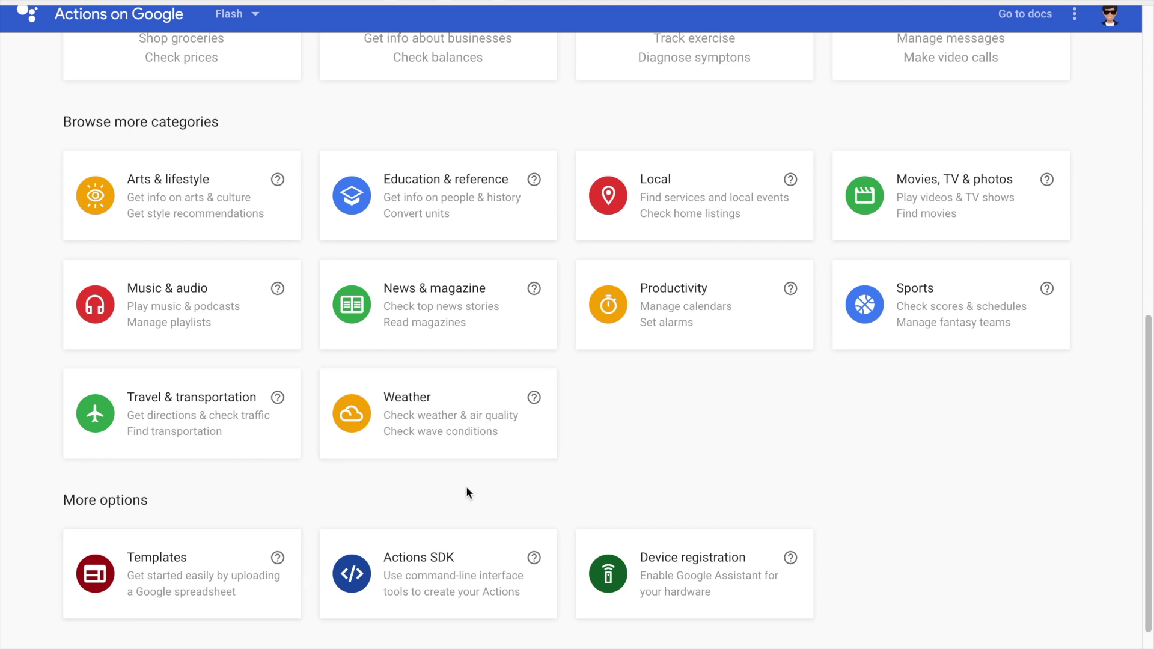
pyautogui.scroll(-1, 474, 481)
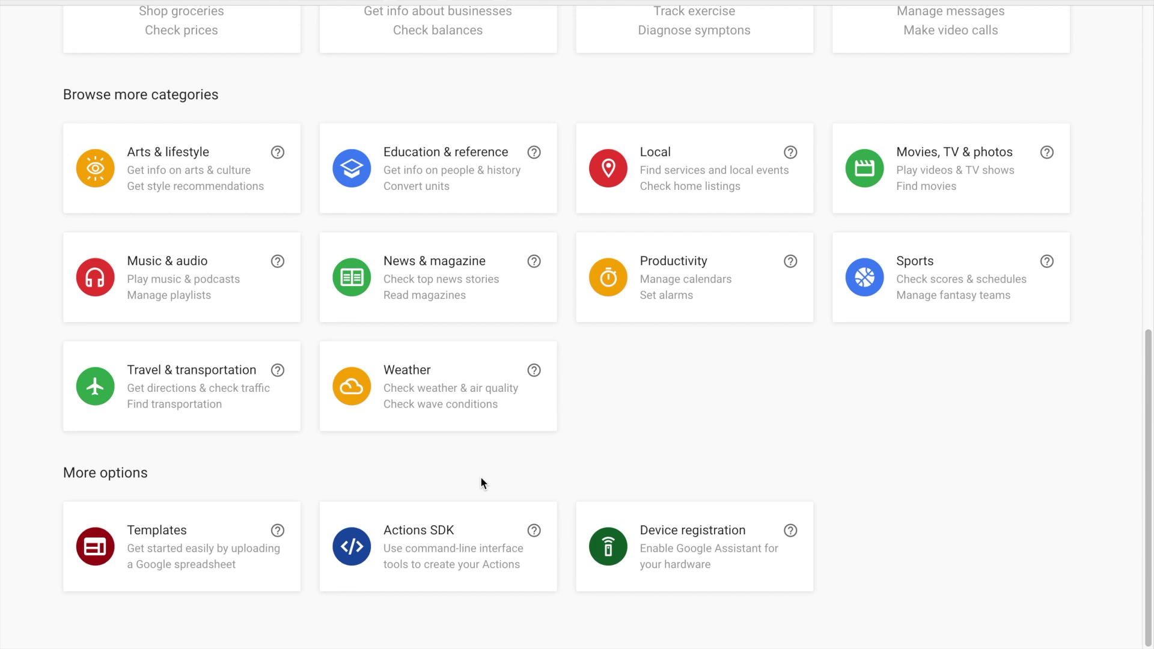
pyautogui.click(174, 534)
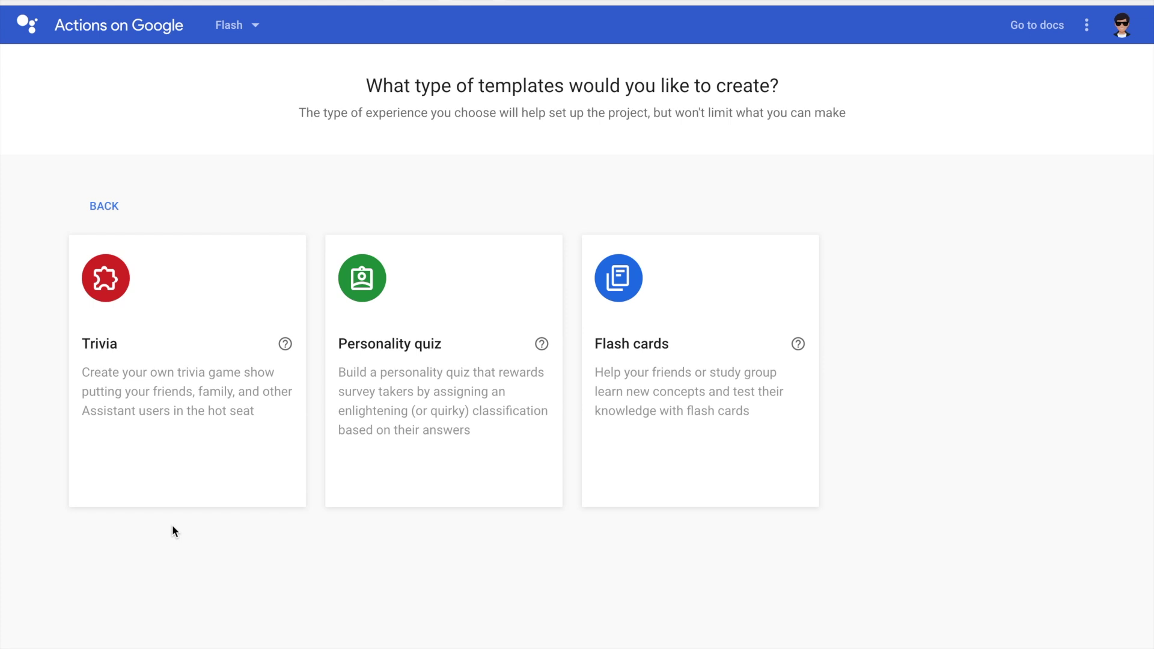
pyautogui.click(669, 405)
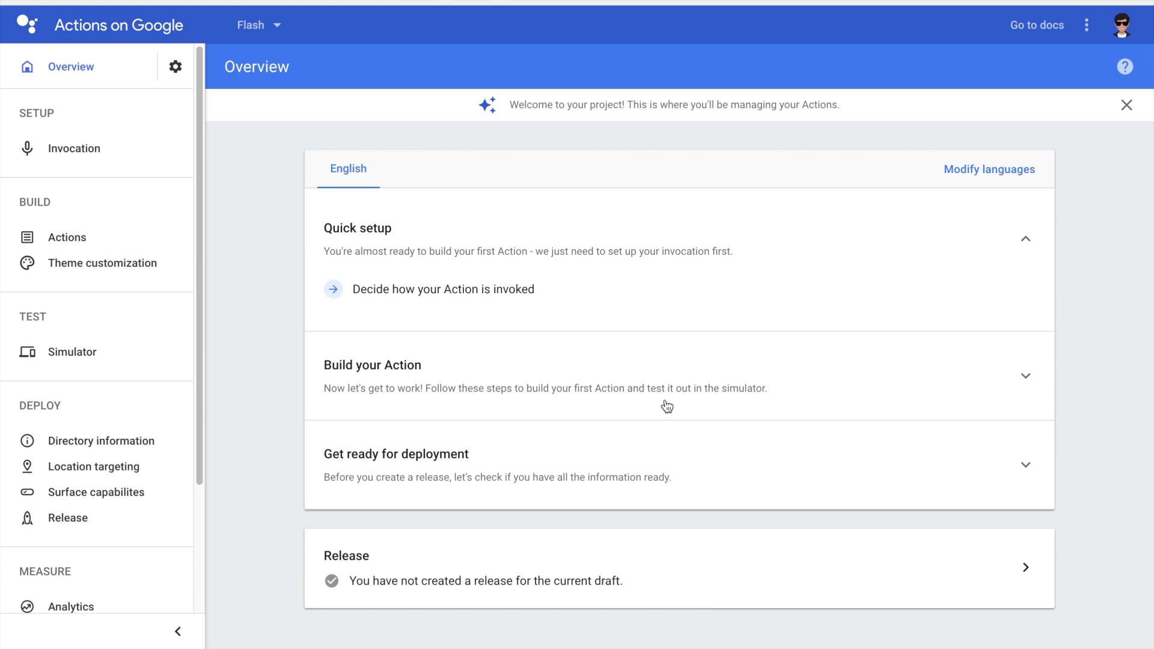
# - Set the invocation display name to "Talk to Flash" and save the invocation details
pyautogui.click(334, 291)
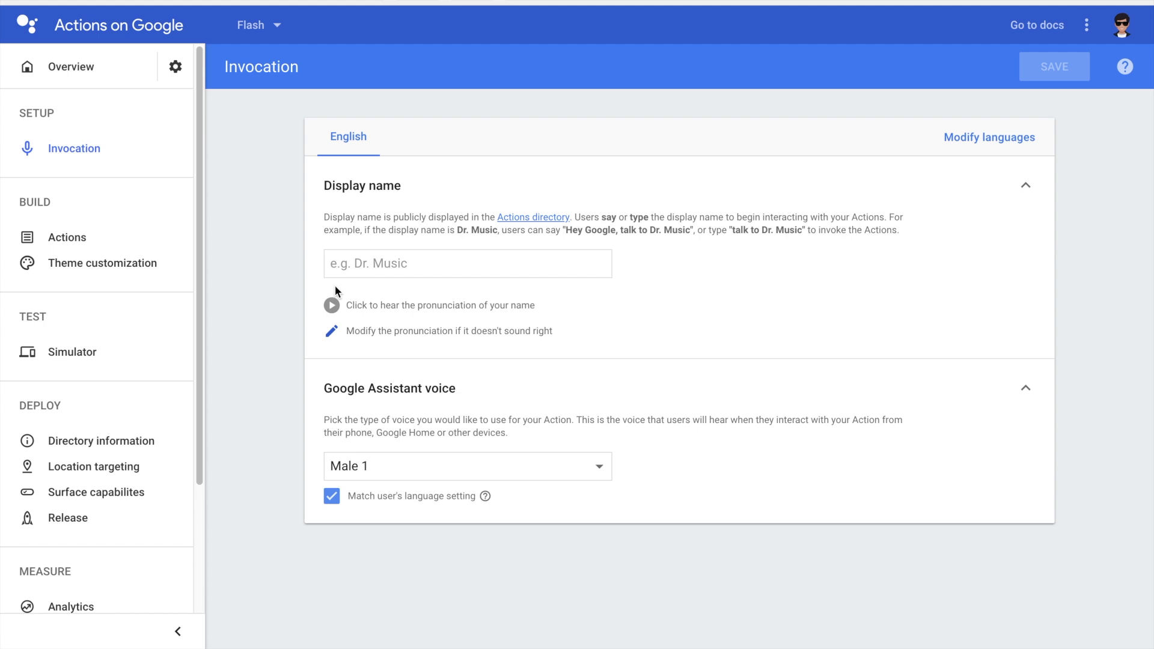
pyautogui.click(419, 259)
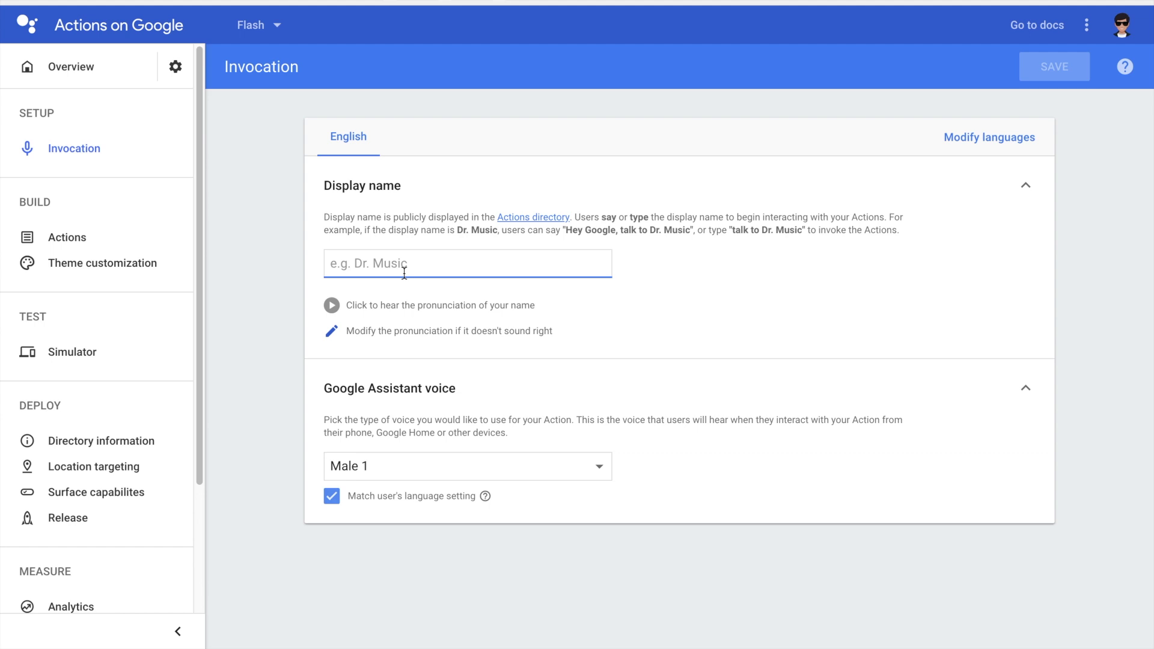
pyautogui.write('Tal')
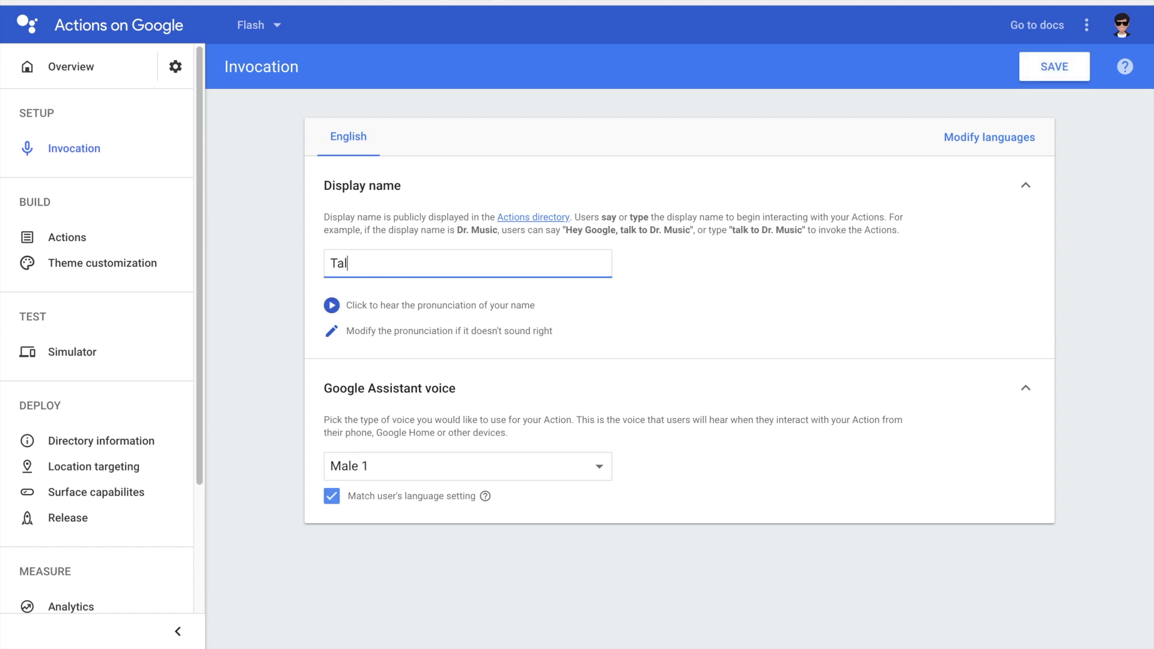
pyautogui.write('k to Flash')
pyautogui.click(545, 340)
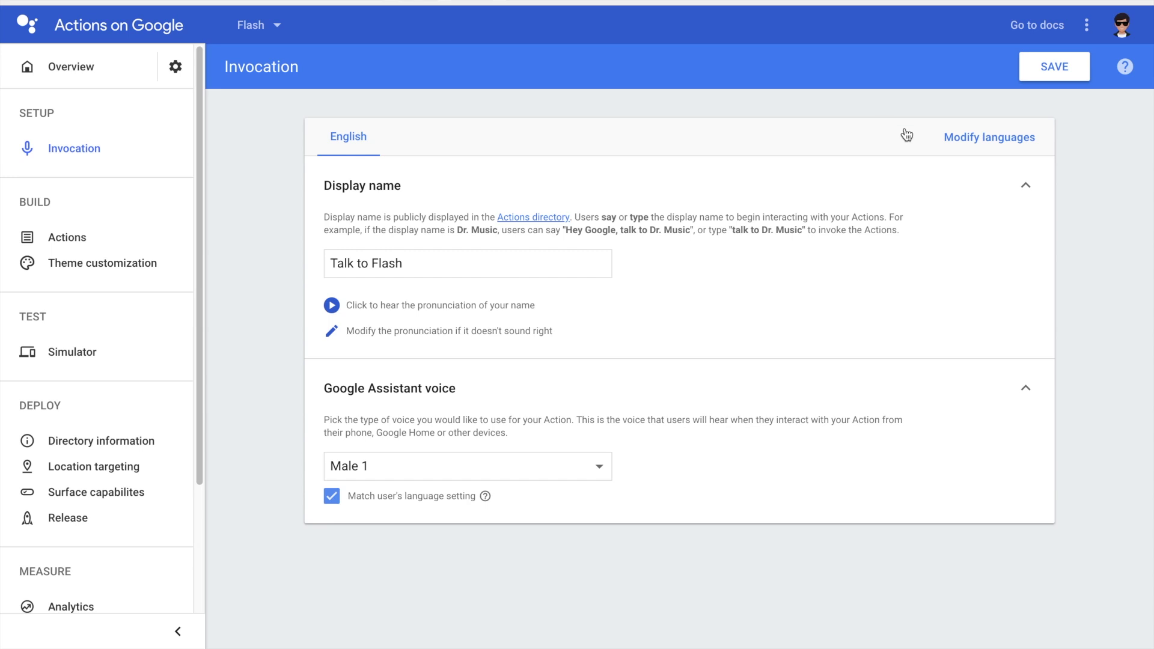
pyautogui.click(1050, 69)
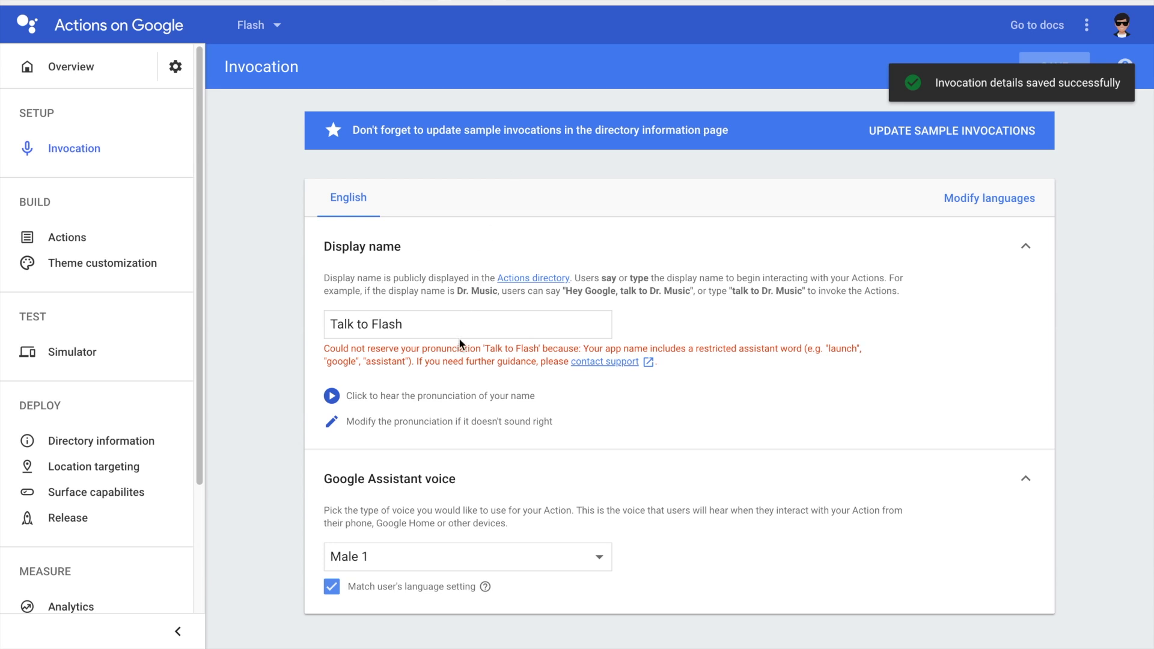
# - Extend the display name to "Talk to Flash Five" and save it
pyautogui.click(460, 336)
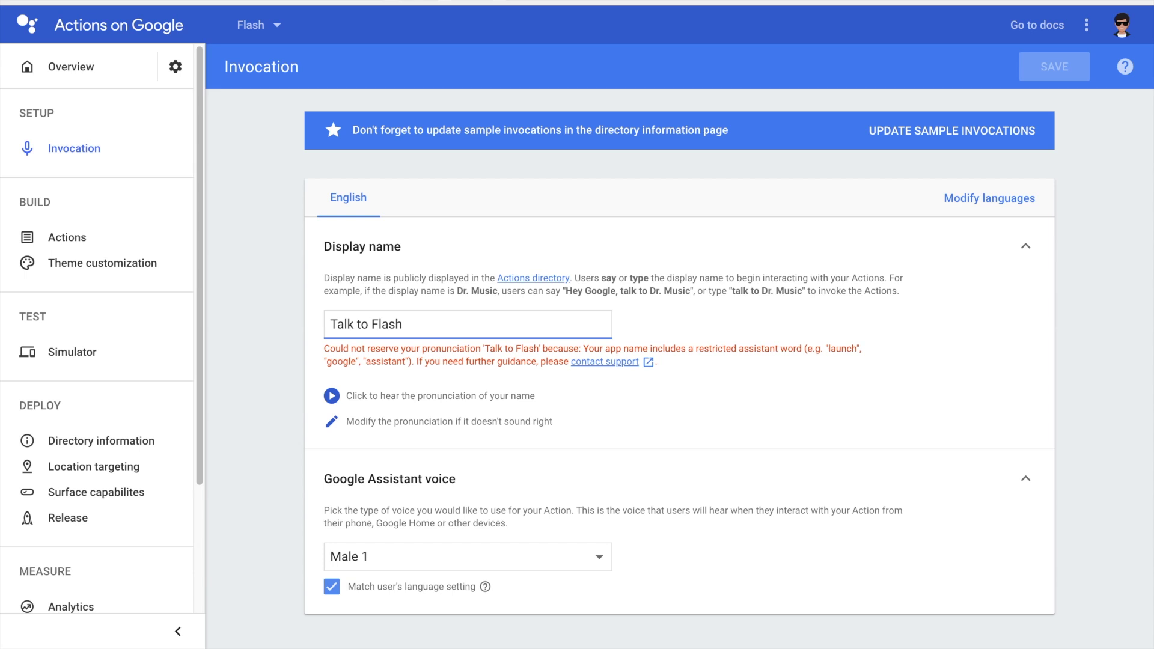
pyautogui.write('Five')
pyautogui.click(1054, 66)
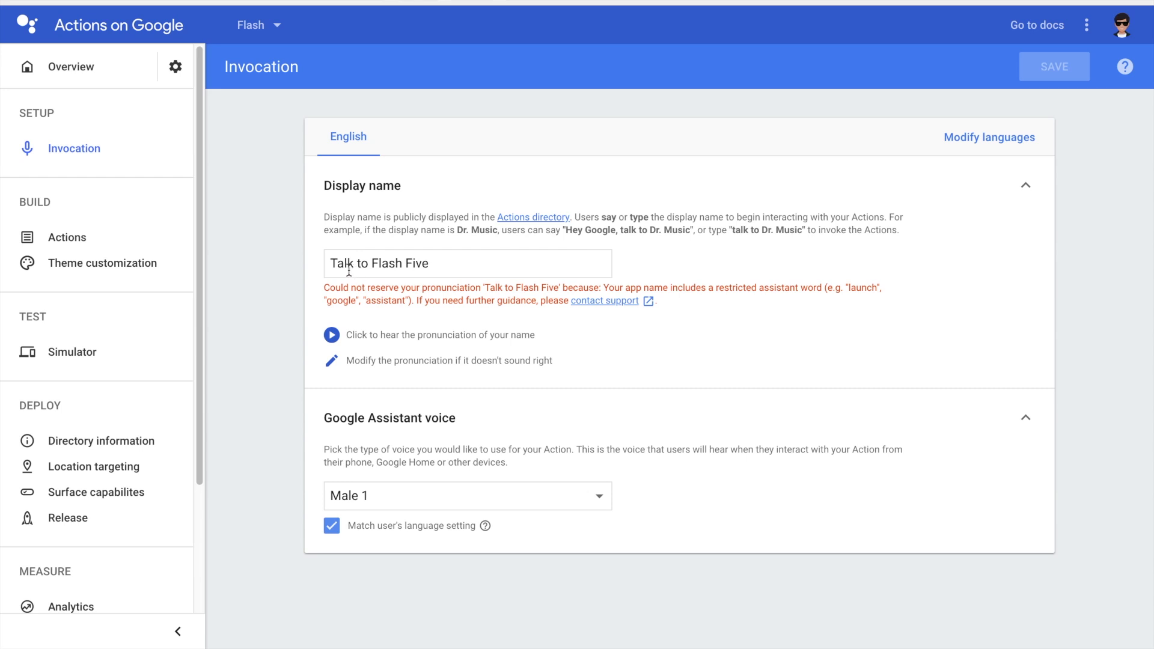
# - Remove "Talk to" from the display name so it reads "Flash Five", and save the invocation details
pyautogui.moveTo(354, 265); pyautogui.dragTo(316, 268)
pyautogui.click(369, 264)
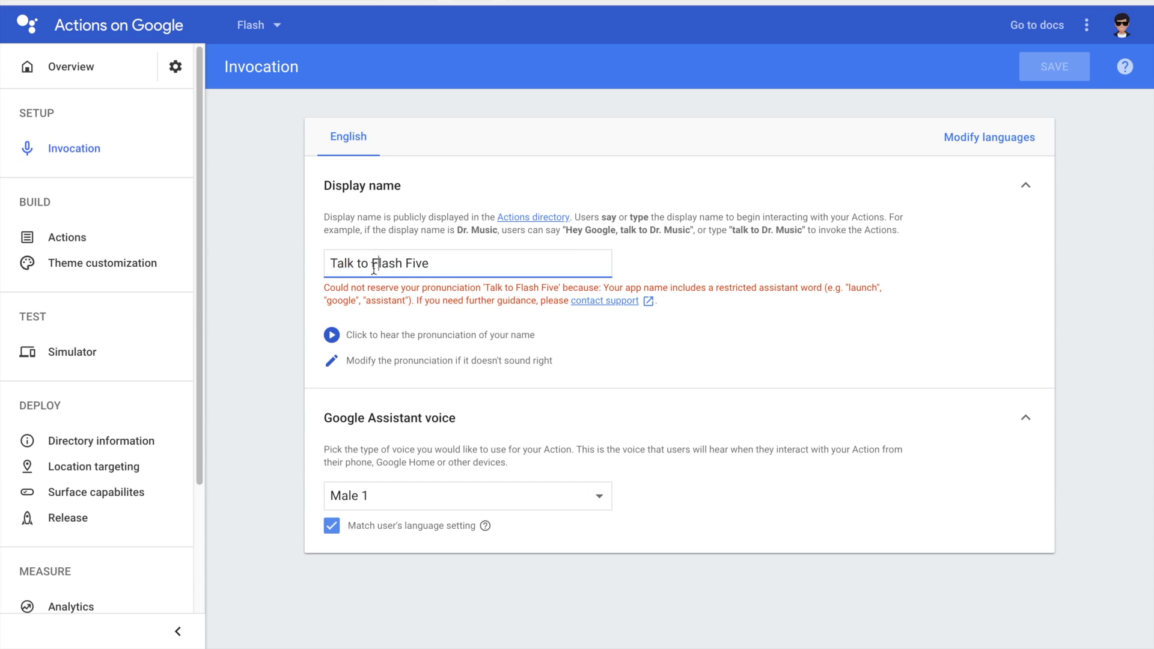
pyautogui.hotkey('shift', 'End')
pyautogui.hotkey('shift', 'Home')
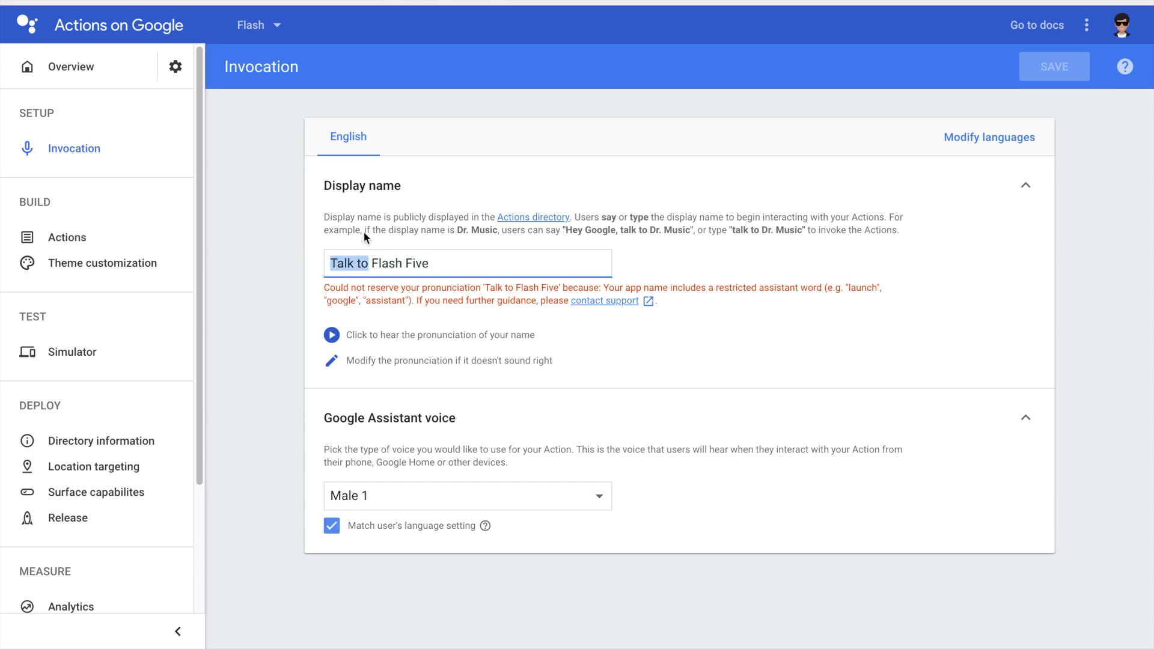
pyautogui.press('BackSpace')
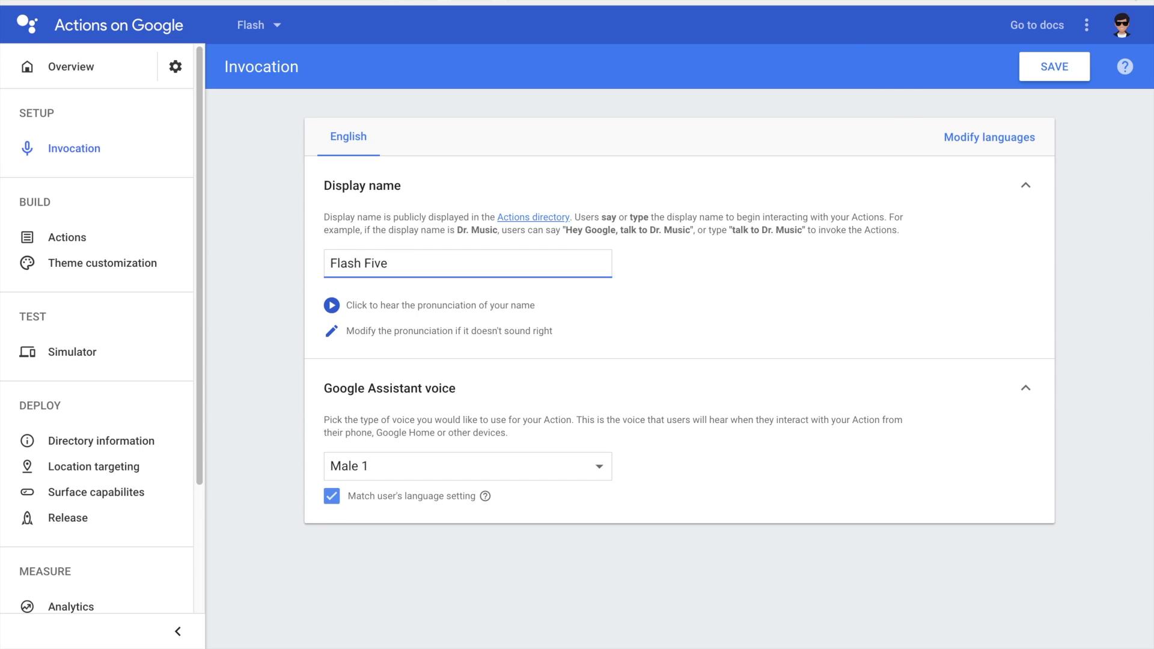
pyautogui.click(1086, 62)
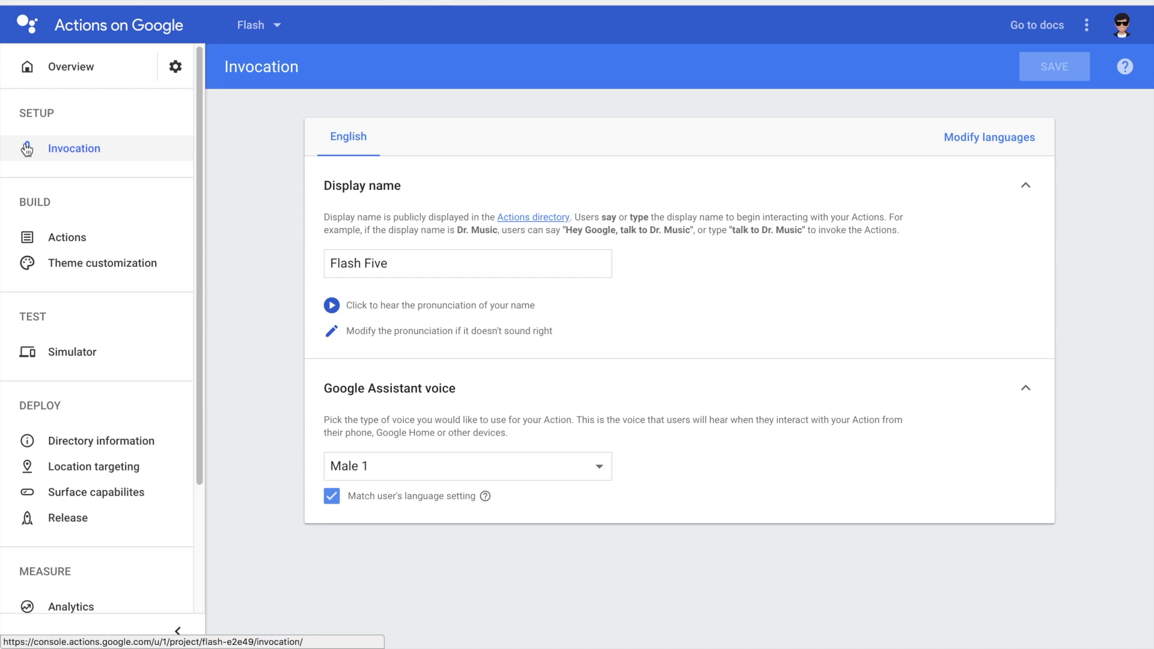
# - Return to the project overview and start adding an Action with the Flash Cards template
pyautogui.click(47, 116)
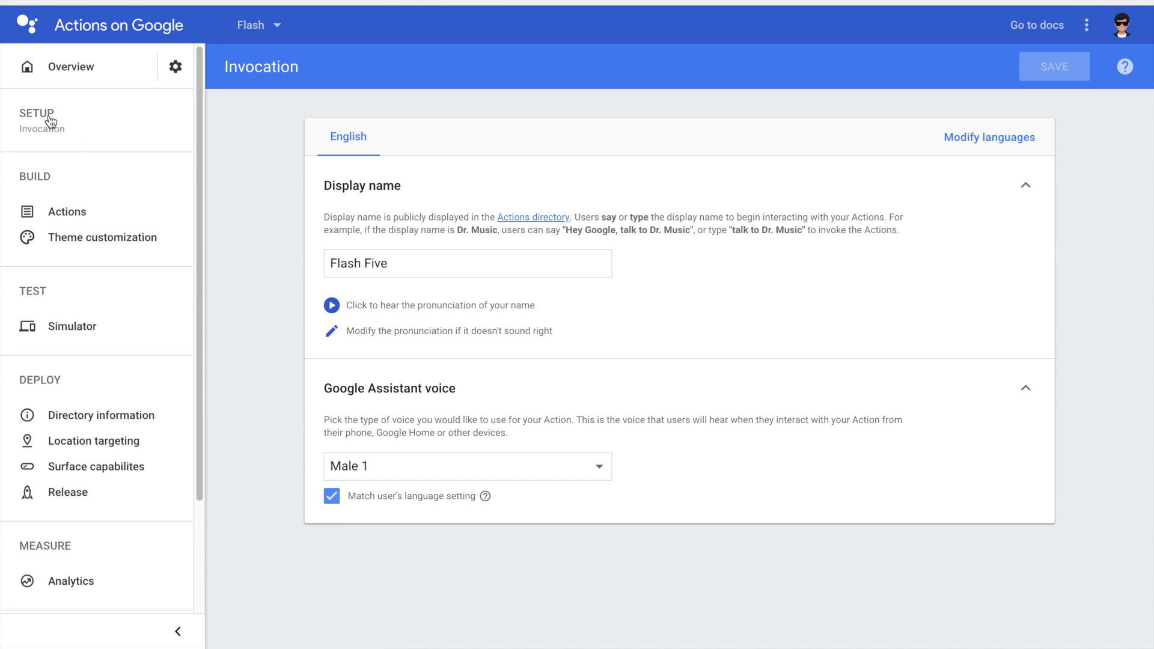
pyautogui.click(54, 68)
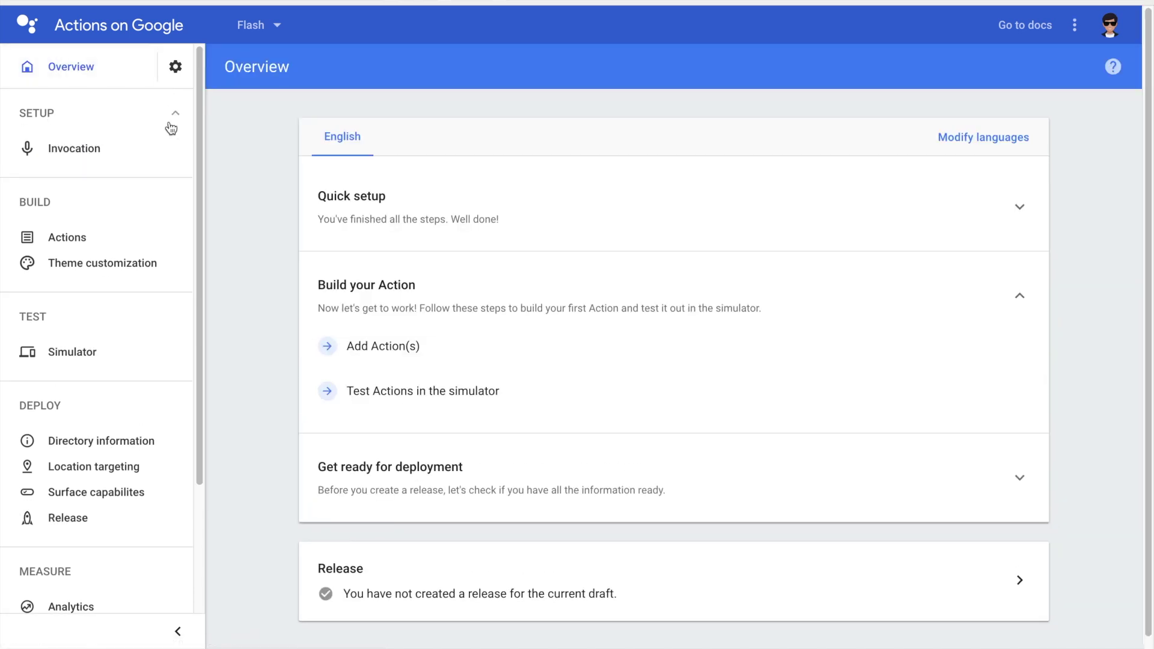
pyautogui.click(341, 357)
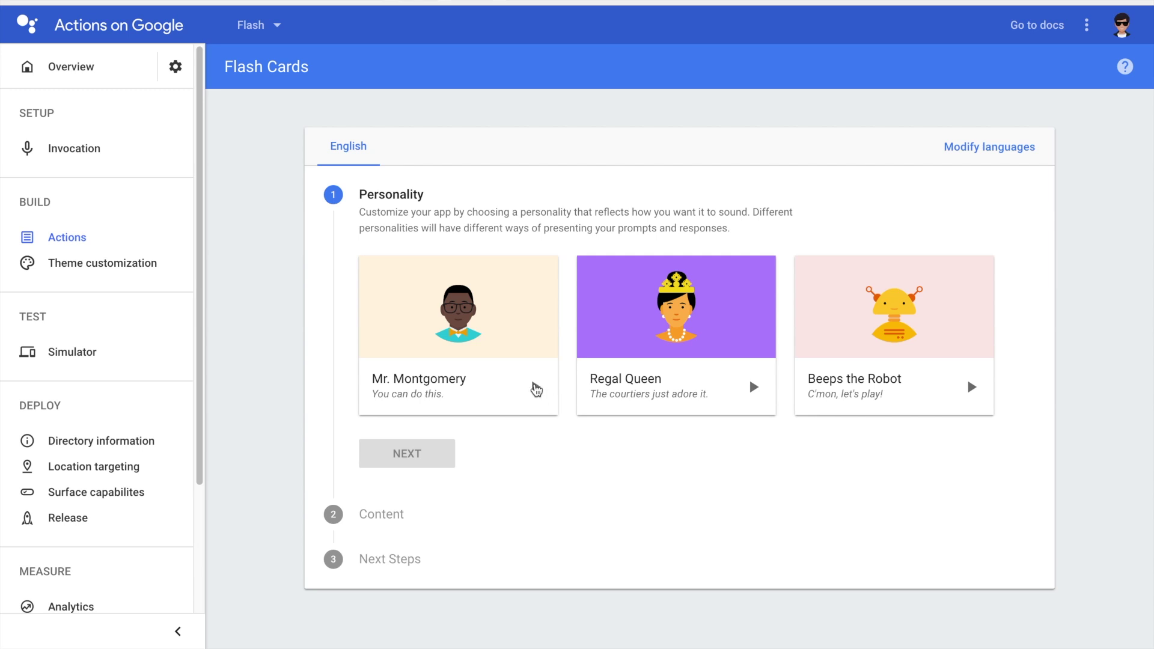
# - Preview the Mr. Montgomery and Regal Queen voices, and confirm Beeps the Robot as the Action's personality
pyautogui.click(537, 388)
pyautogui.click(537, 389)
pyautogui.click(755, 389)
pyautogui.click(757, 403)
pyautogui.click(755, 387)
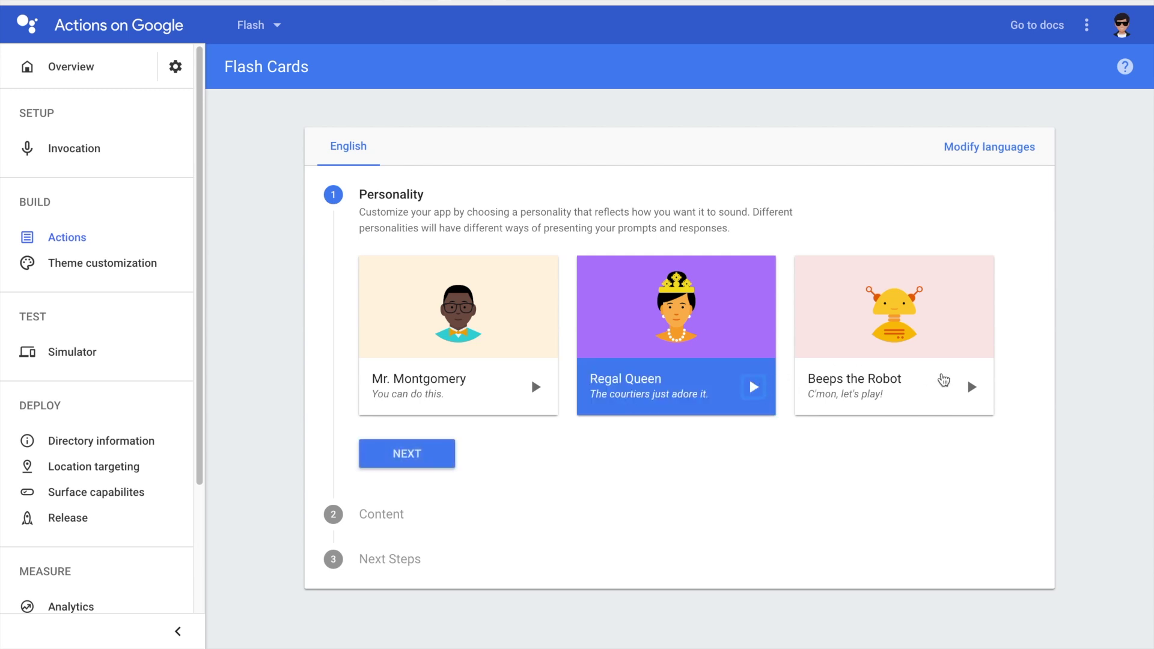
pyautogui.click(981, 394)
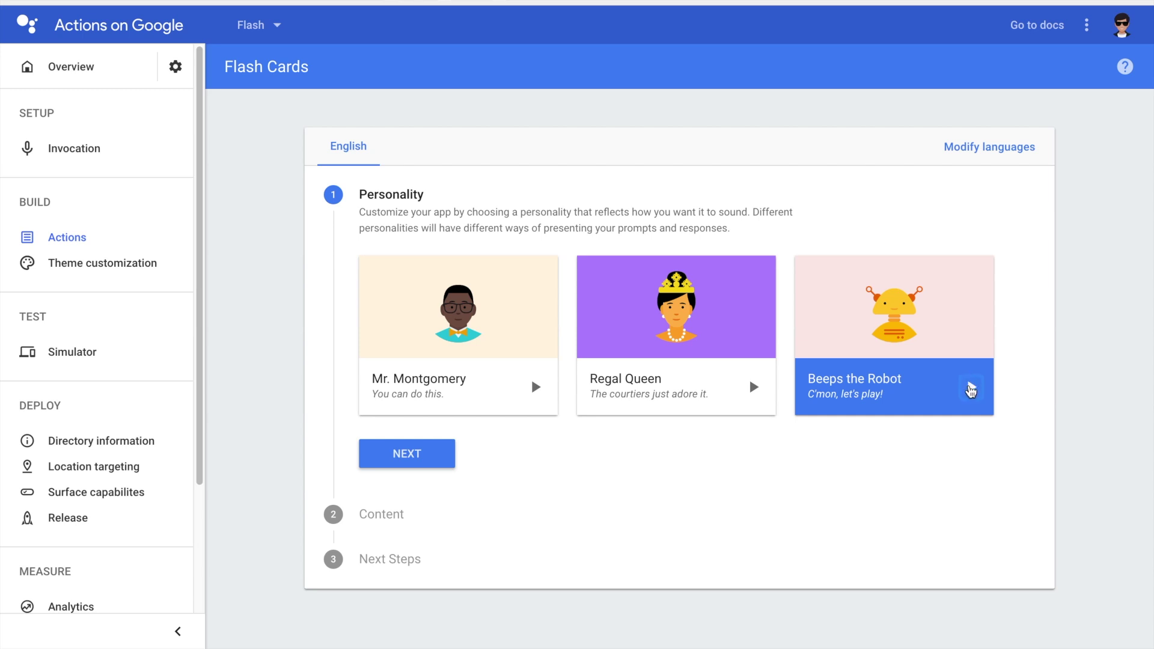
pyautogui.click(406, 457)
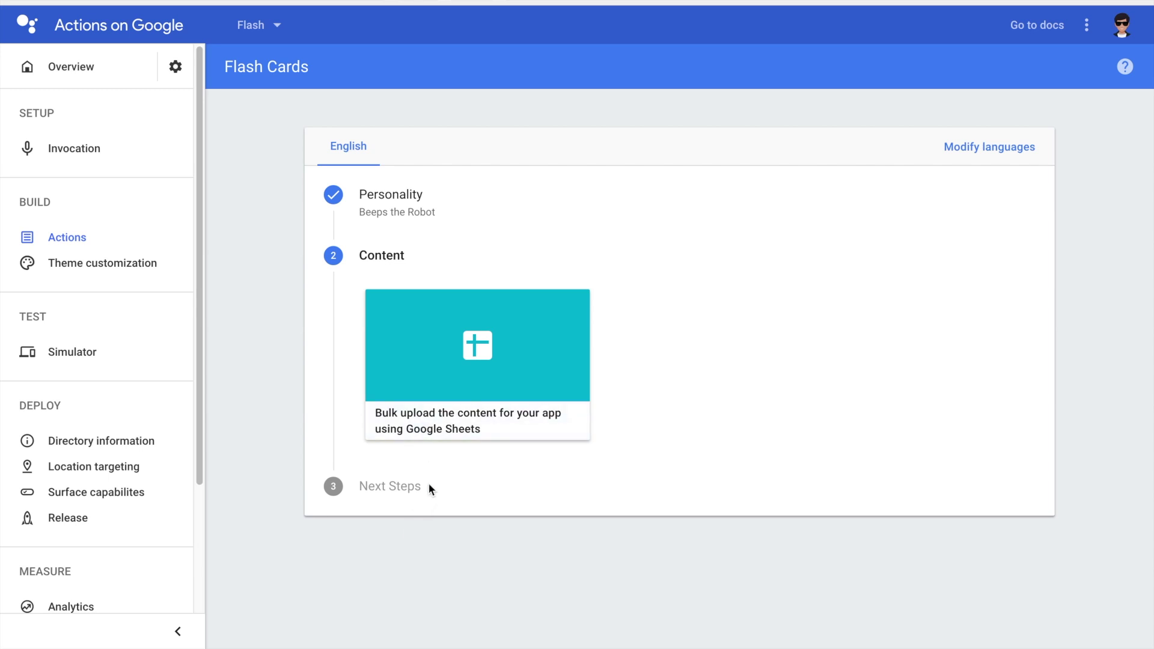
# - Make an editable copy of the pre-filled Flash Cards Game Google Sheet and dismiss the new-features notice
pyautogui.click(505, 372)
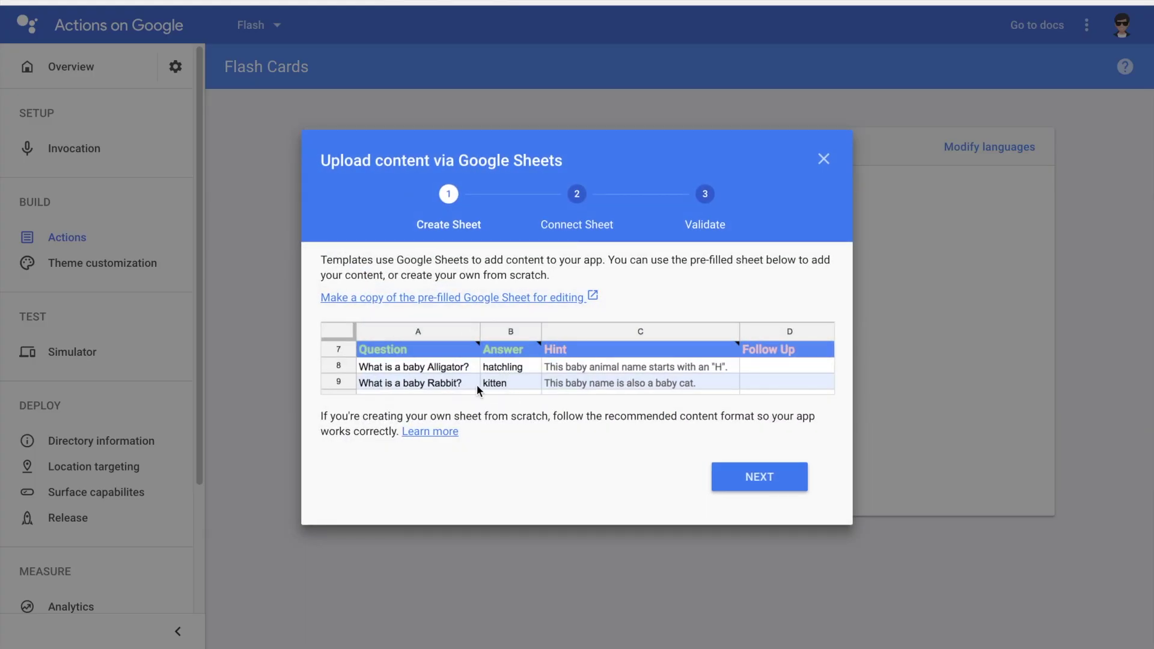
pyautogui.click(461, 301)
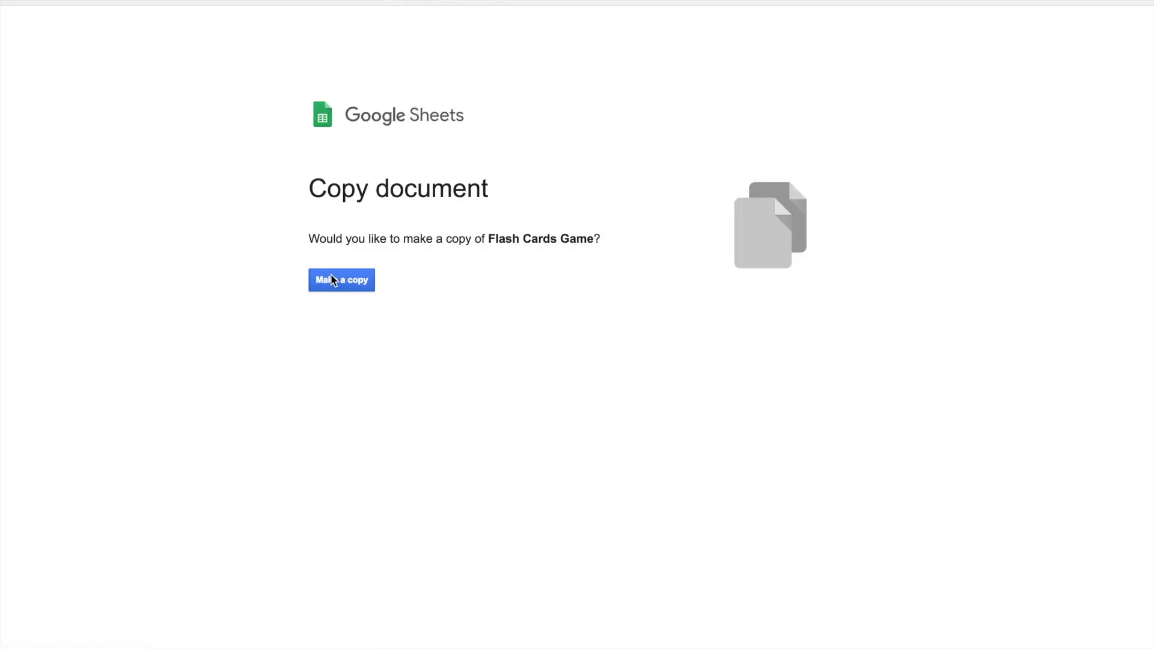
pyautogui.click(328, 290)
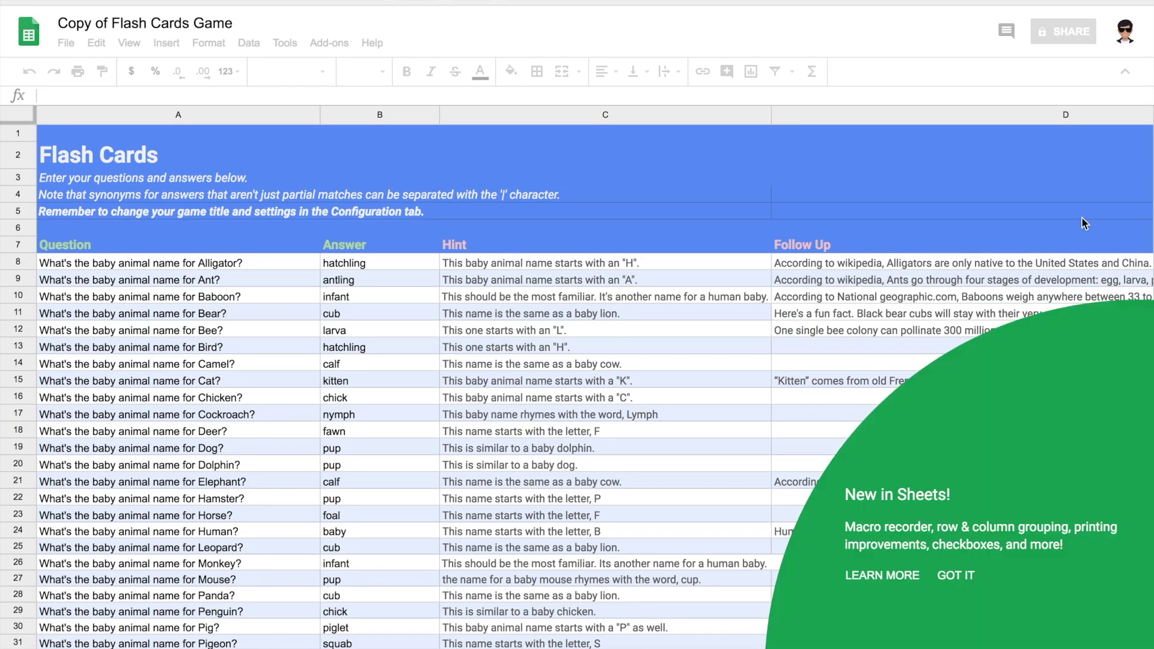
pyautogui.click(948, 576)
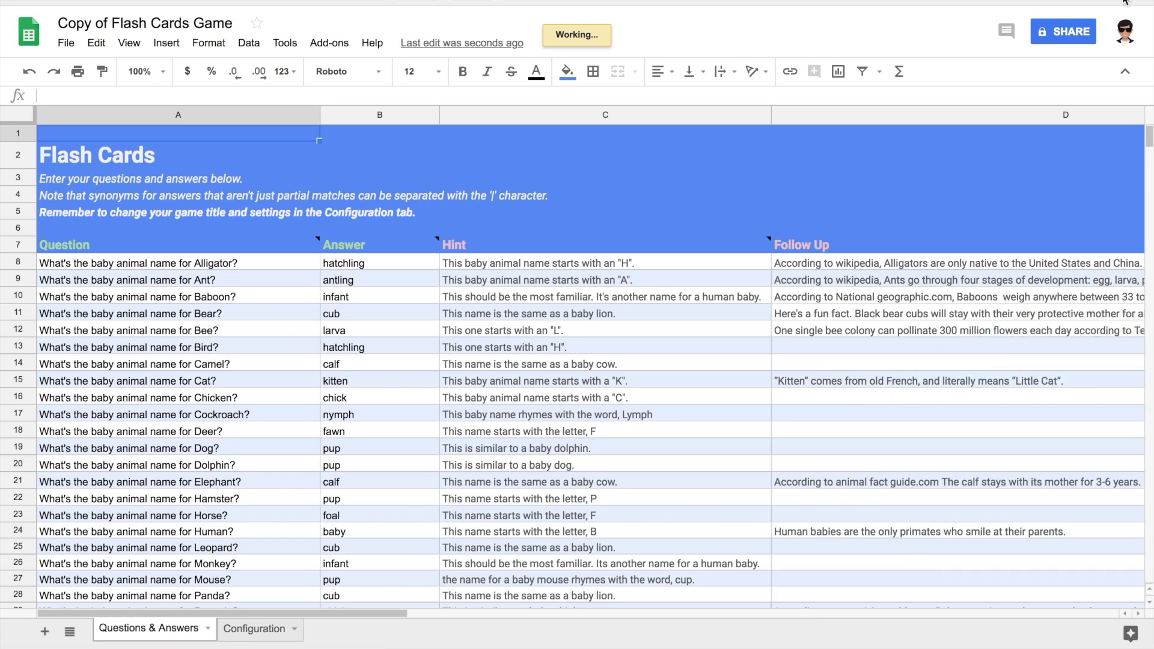
pyautogui.scroll(-5, 473, 365)
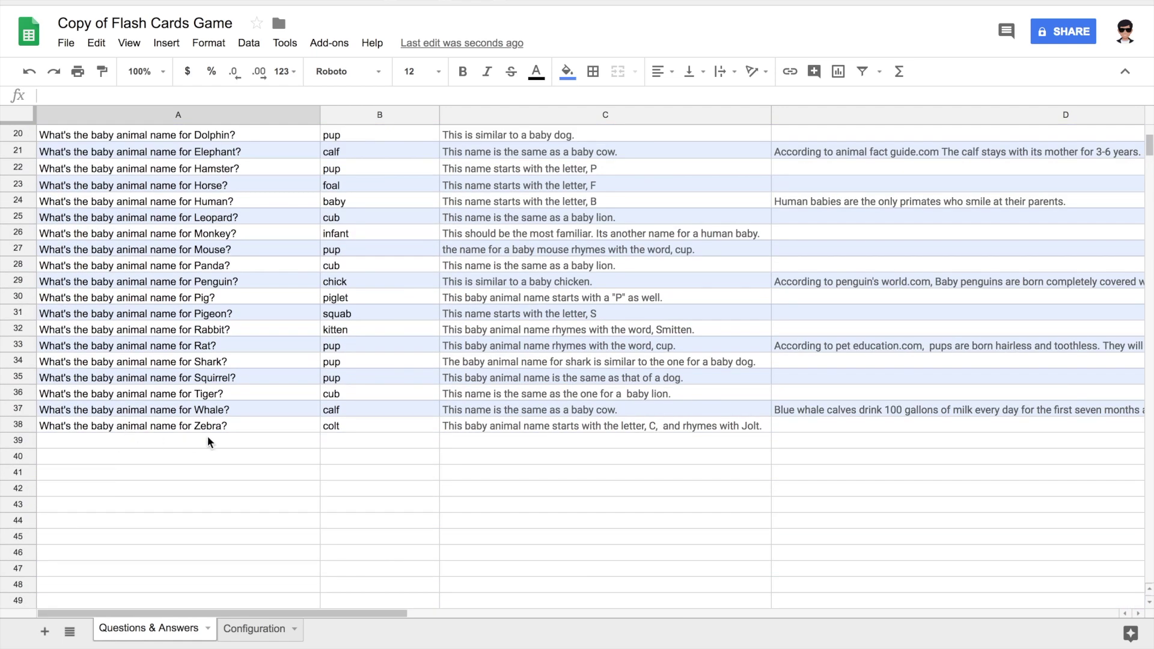
pyautogui.moveTo(207, 435); pyautogui.dragTo(223, 393)
pyautogui.click(243, 414)
pyautogui.click(242, 424)
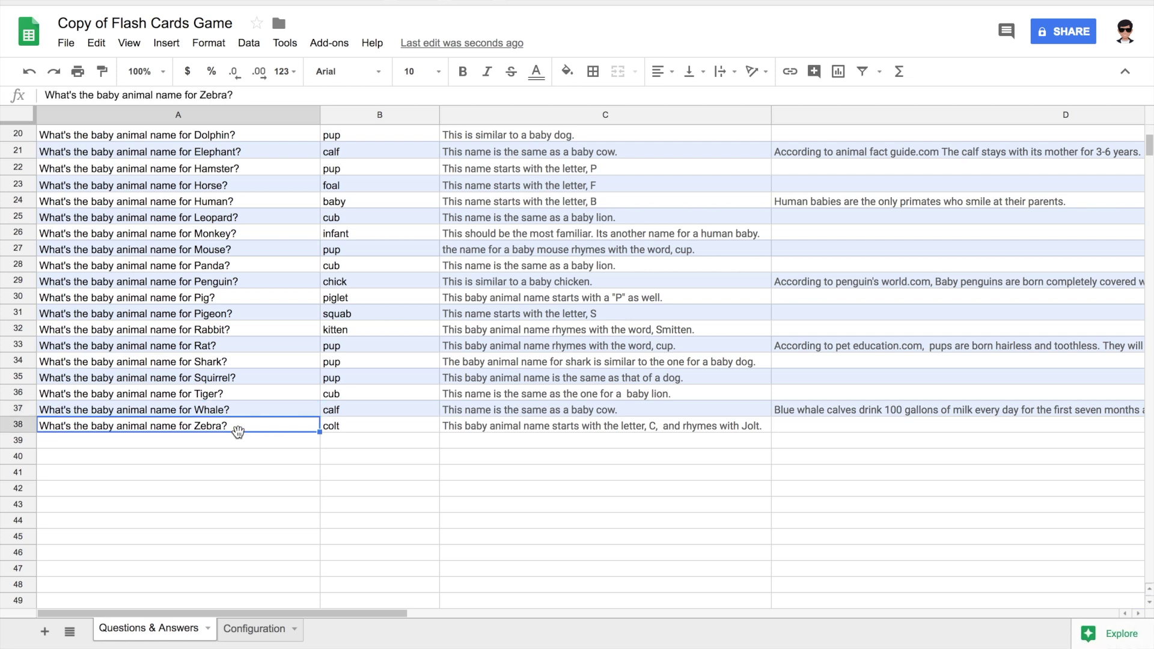
pyautogui.rightClick(238, 428)
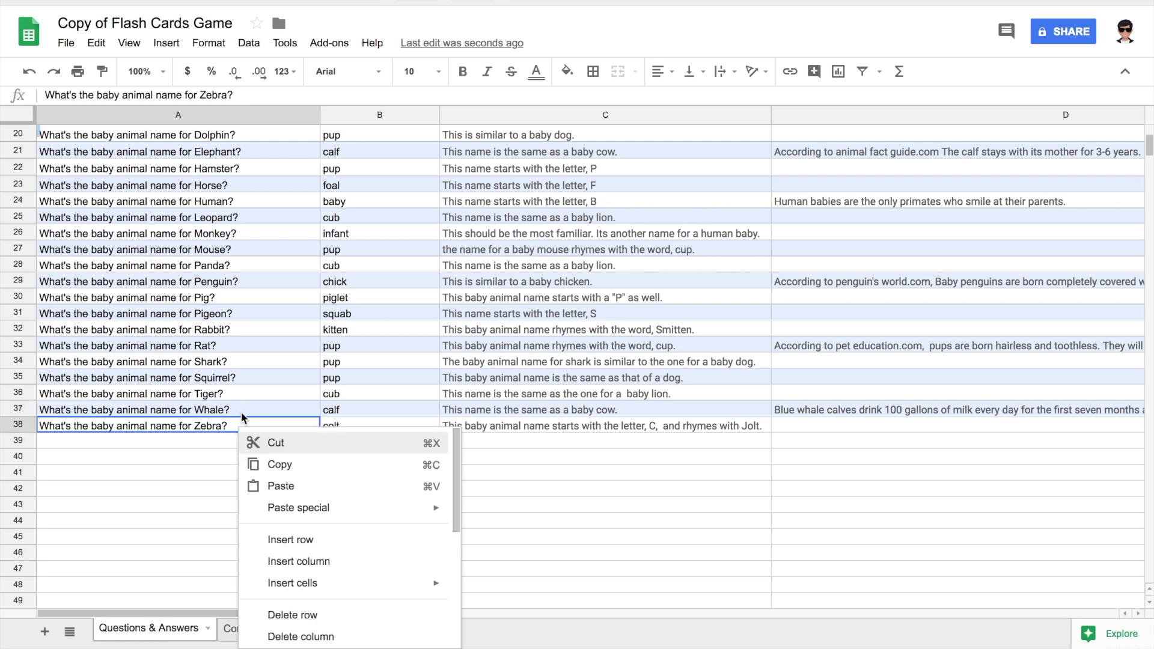
pyautogui.click(229, 427)
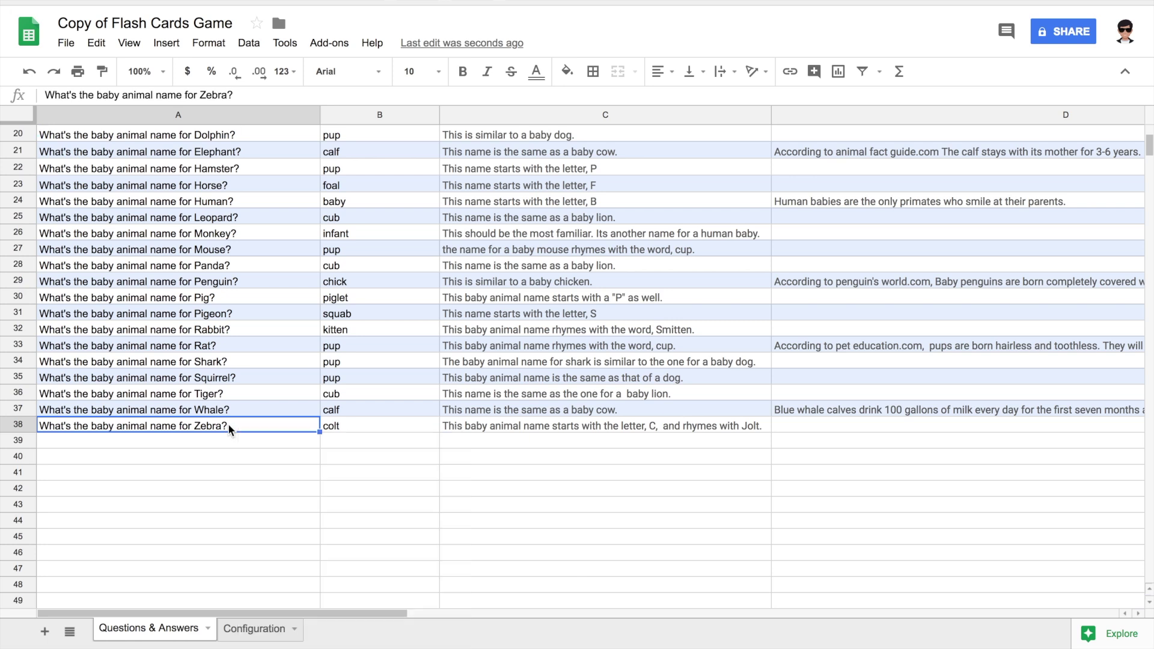
pyautogui.rightClick(244, 427)
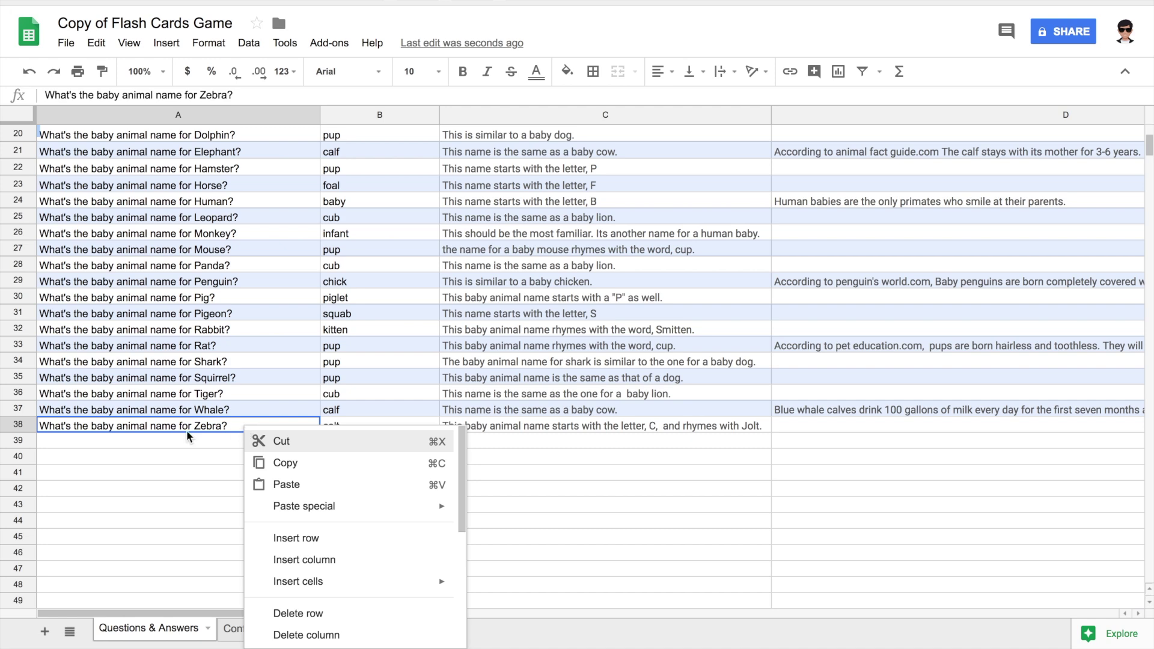
pyautogui.click(215, 413)
# - Clear all the sample baby-animal questions from the Question column, leaving the header row in place
pyautogui.moveTo(240, 425); pyautogui.dragTo(221, 257)
pyautogui.scroll(-3, 220, 325)
pyautogui.click(227, 305)
pyautogui.scroll(10, 227, 302)
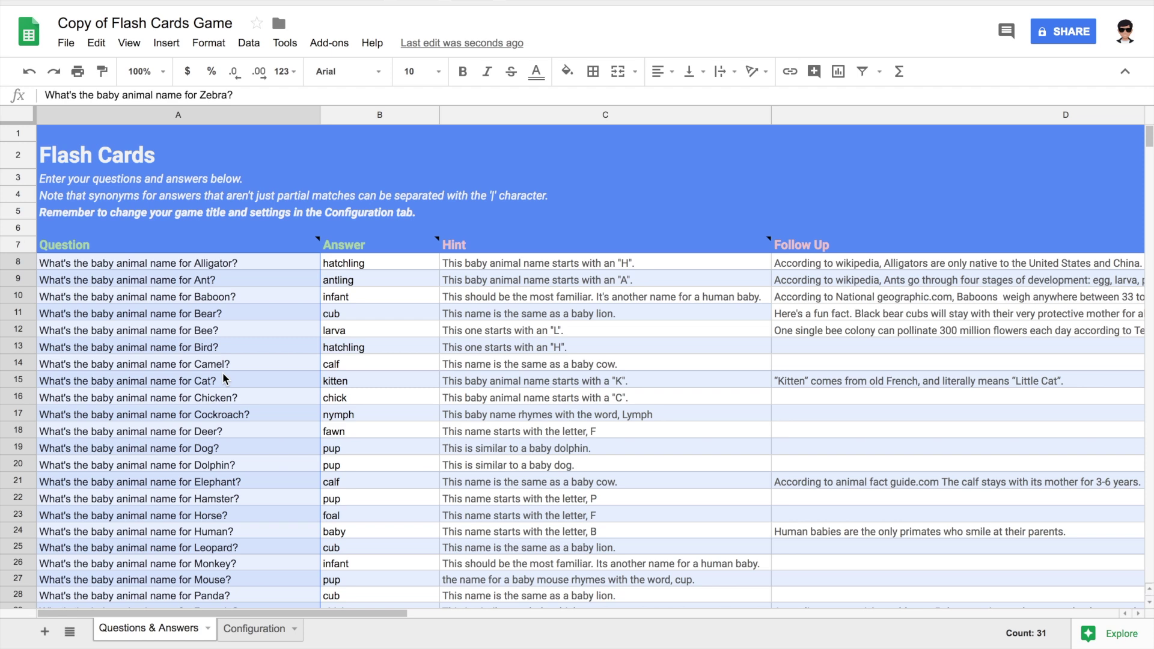
pyautogui.press('Delete')
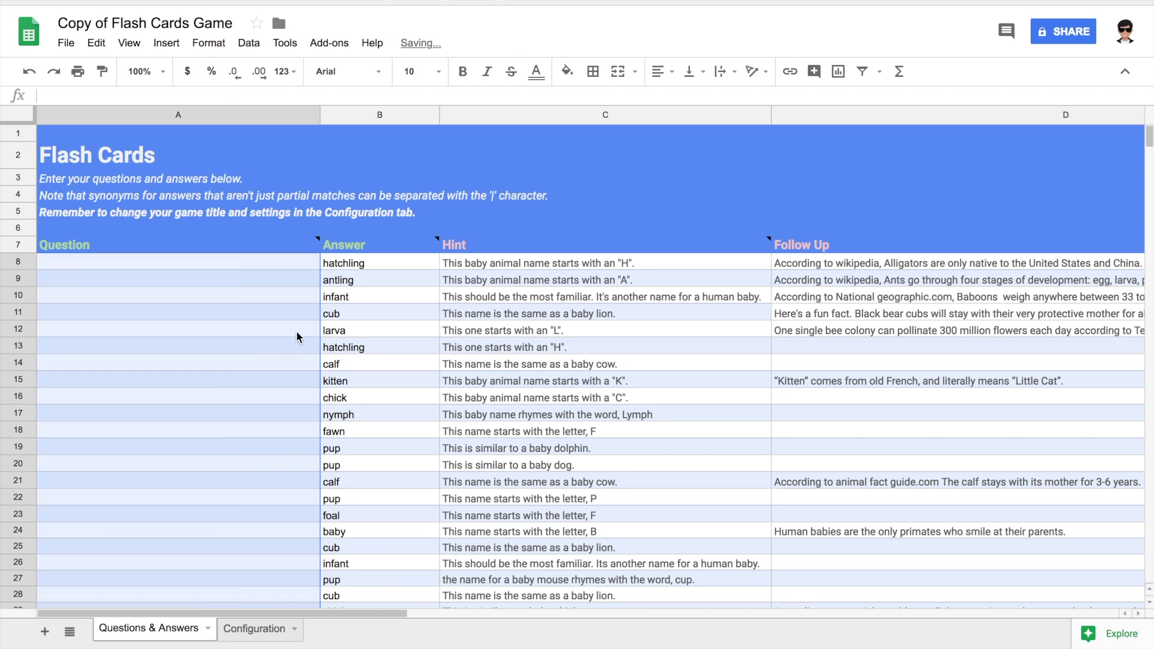
# - Clear all the sample answers from the Answer column below its header
pyautogui.scroll(-5, 386, 367)
pyautogui.moveTo(372, 510); pyautogui.dragTo(341, 245)
pyautogui.scroll(10, 352, 223)
pyautogui.scroll(1, 351, 241)
pyautogui.press('Delete')
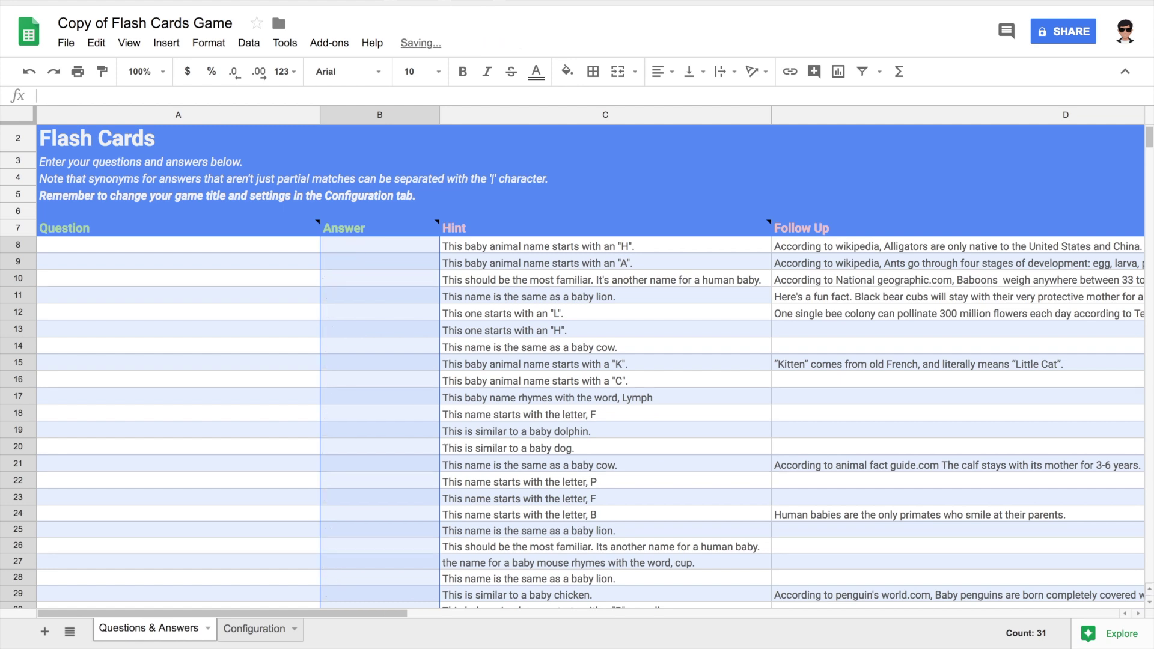
# - Clear the sample entries from the Hint and Follow Up columns
pyautogui.scroll(-5, 612, 443)
pyautogui.scroll(-2, 612, 442)
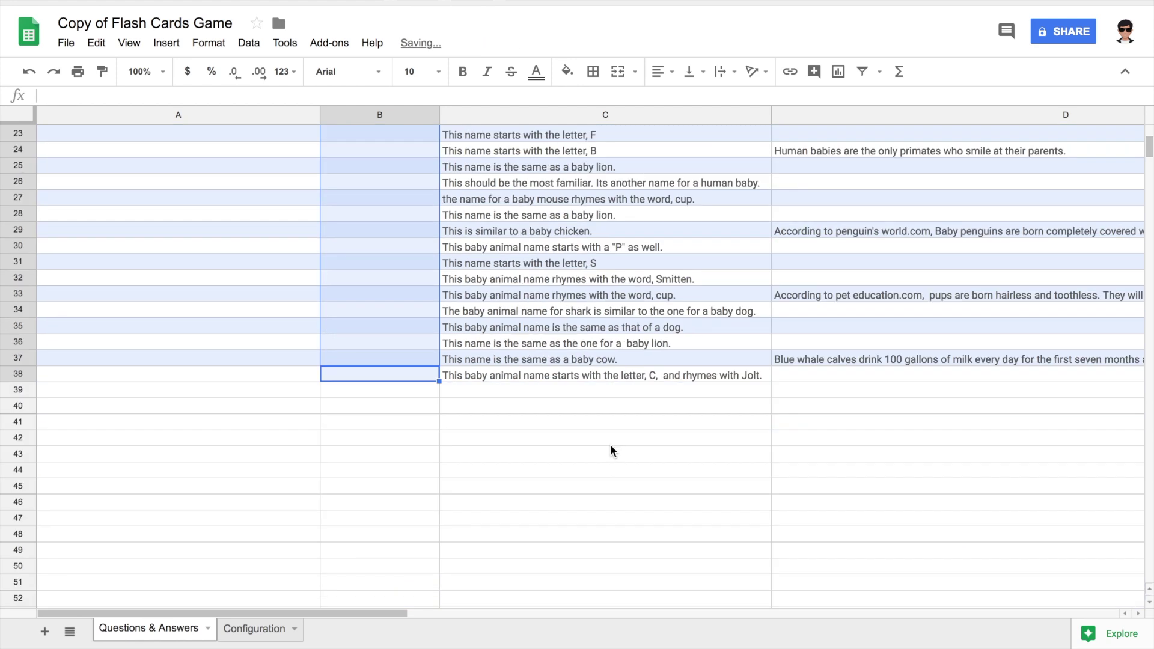
pyautogui.moveTo(749, 373); pyautogui.dragTo(593, 266)
pyautogui.scroll(-5, 594, 266)
pyautogui.scroll(5, 594, 265)
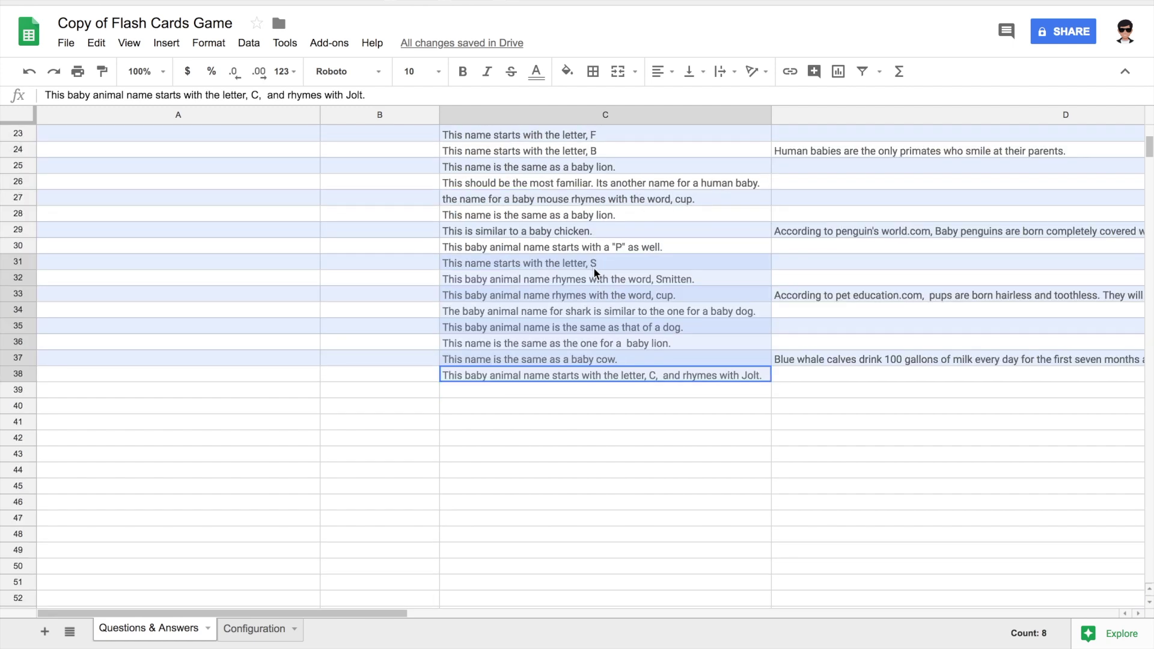
pyautogui.scroll(-1, 594, 267)
pyautogui.scroll(4, 593, 267)
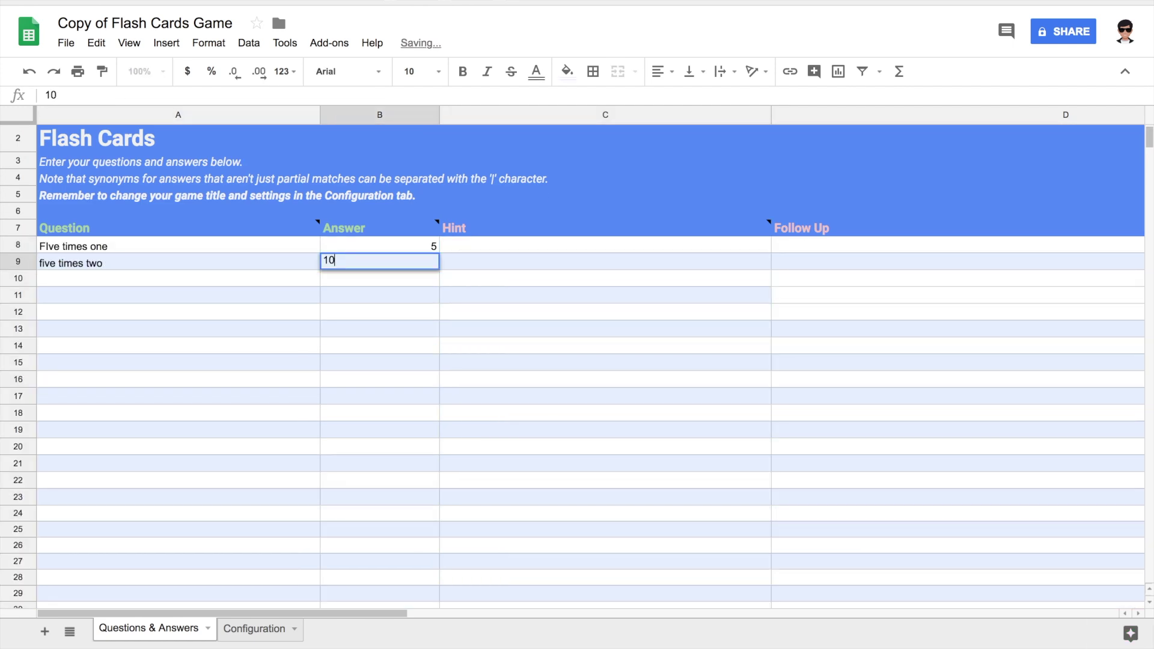
# - Fill in the questions "five times one" through "five times ten" with the matching answers 5 through 50
pyautogui.write('five times three\t15 five times four\t20 five times five\t25 five times six\t30 five times seven\t35 five times eight\t40 five times nine\t45 five times ten\t50')
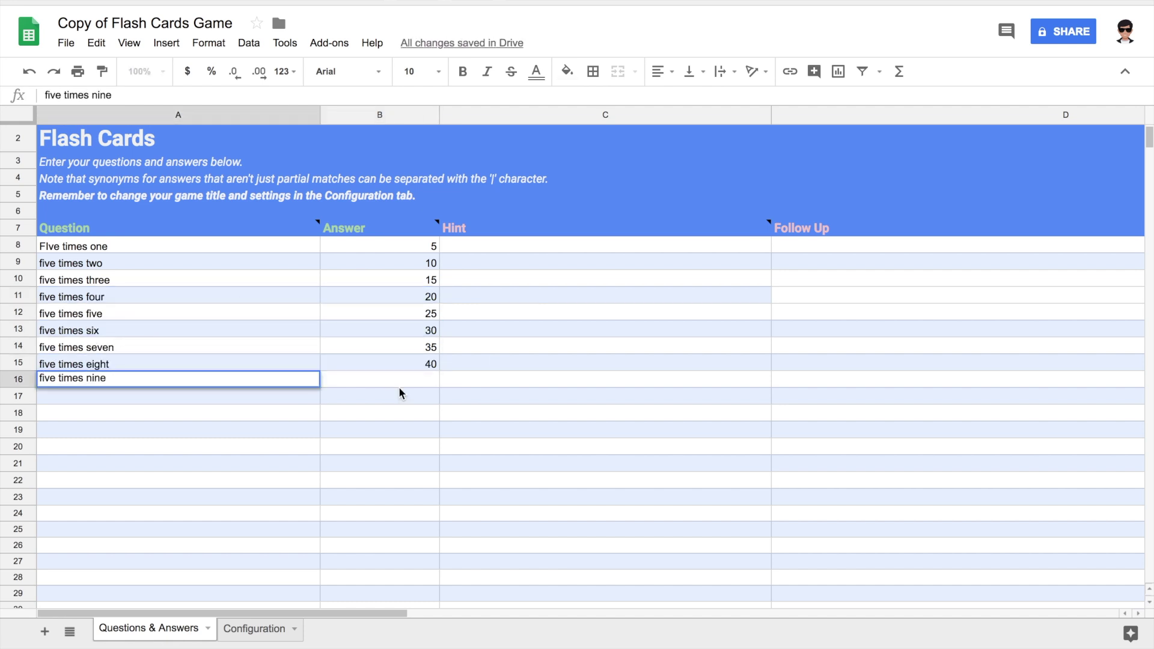
pyautogui.click(146, 516)
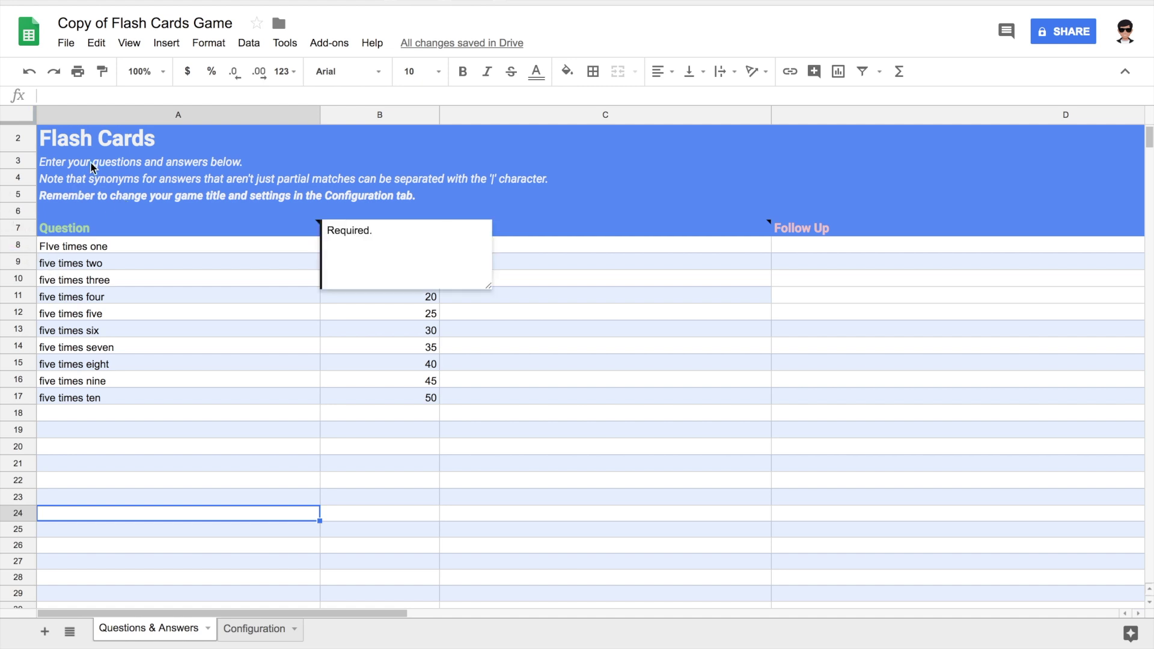
pyautogui.click(115, 140)
pyautogui.click(555, 166)
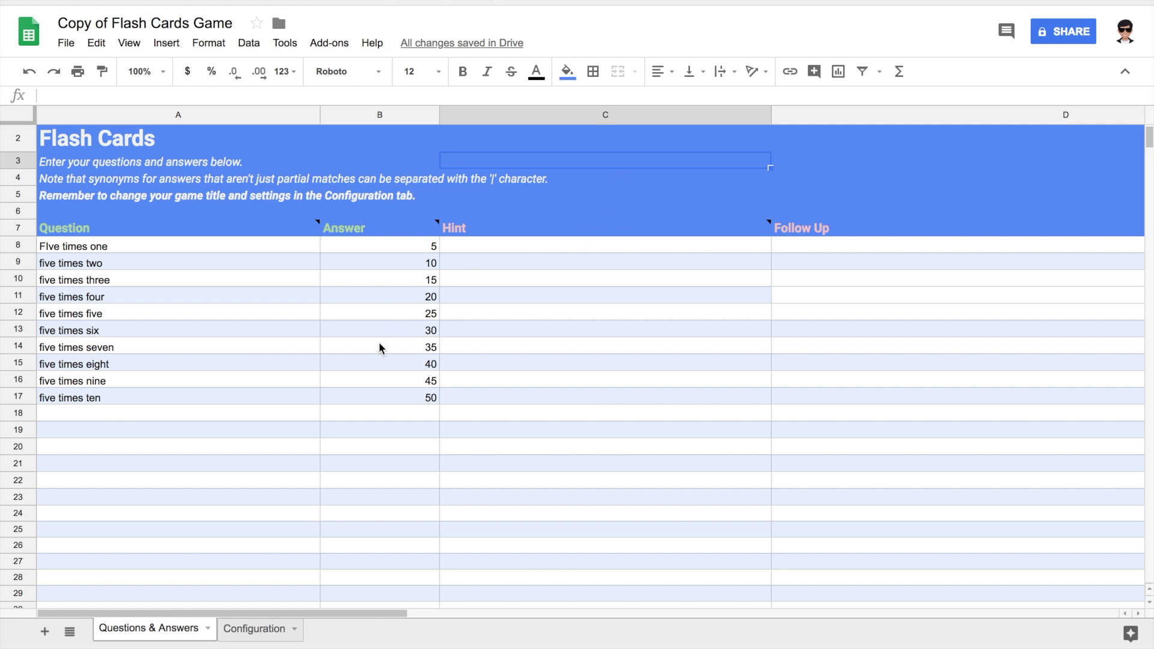
# - Change the leading capital F of the first question to a lowercase "f"
pyautogui.click(45, 250)
pyautogui.doubleClick(44, 246)
pyautogui.press('BackSpace')
pyautogui.write('f')
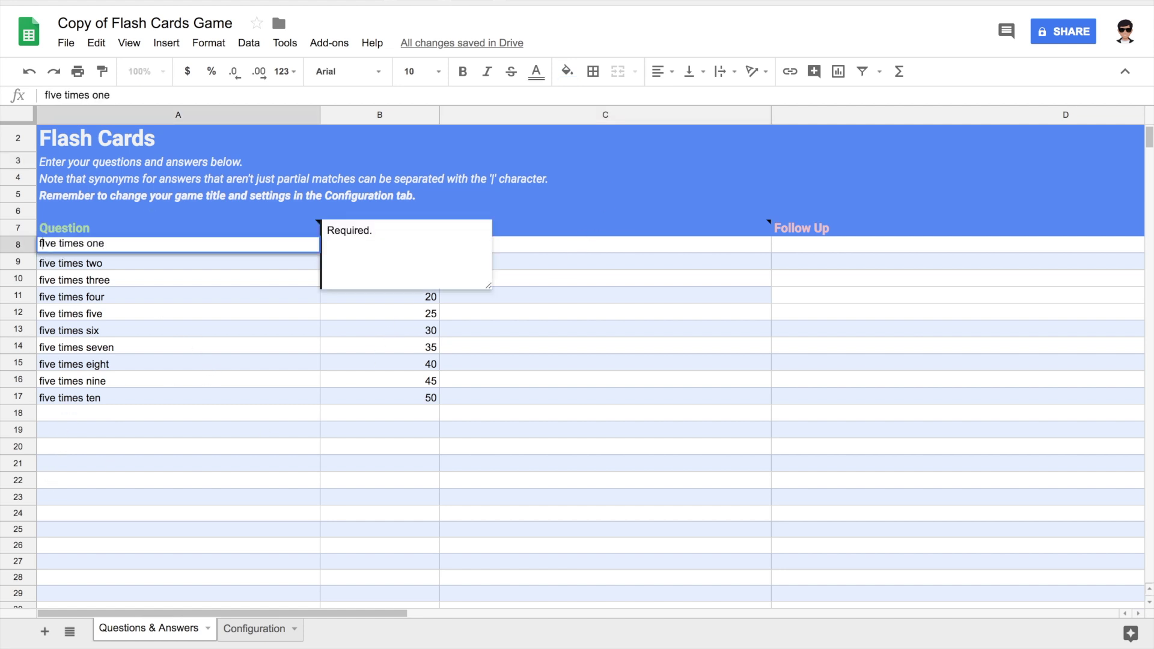
pyautogui.click(502, 114)
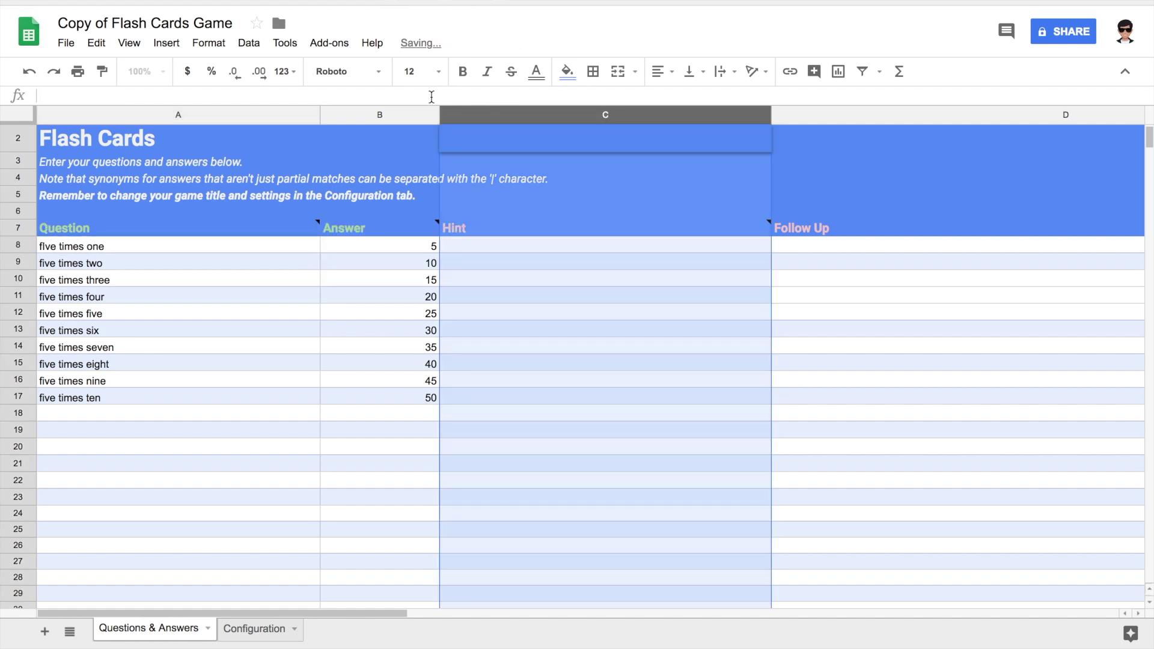
pyautogui.click(380, 114)
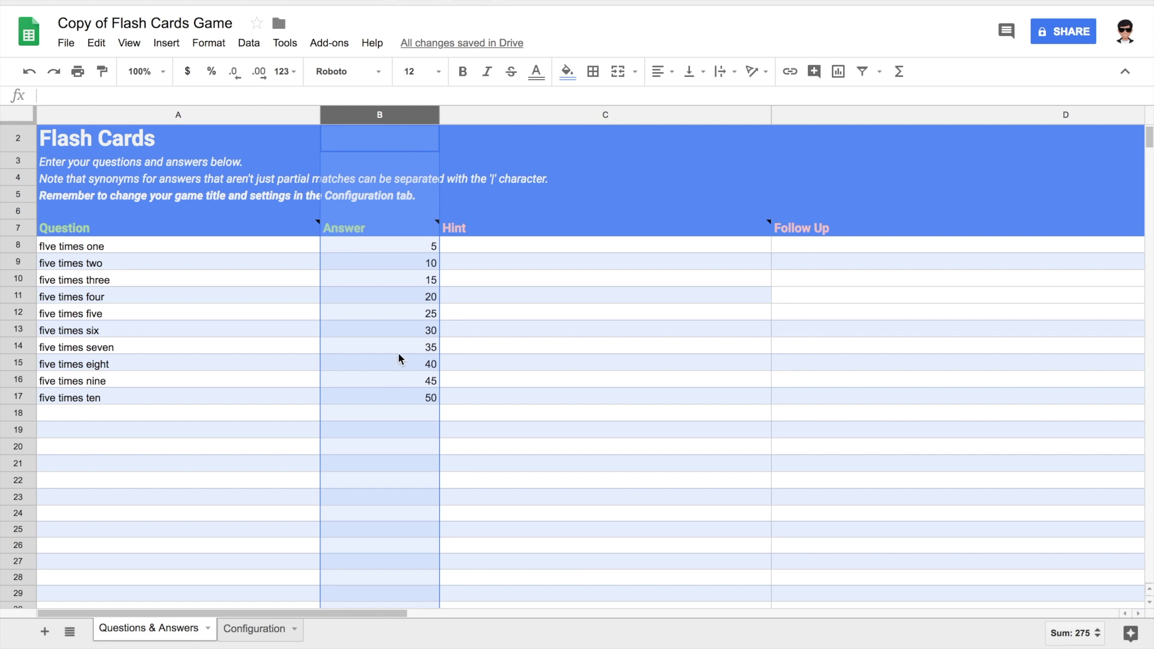
pyautogui.moveTo(437, 228)
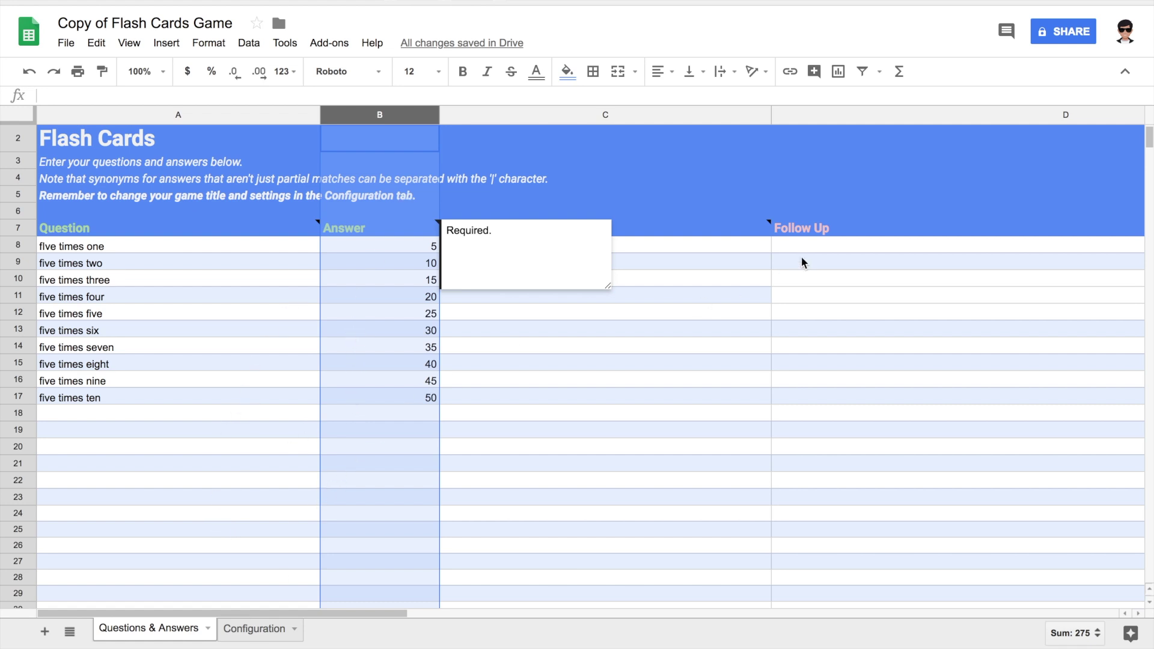
pyautogui.scroll(-1, 783, 271)
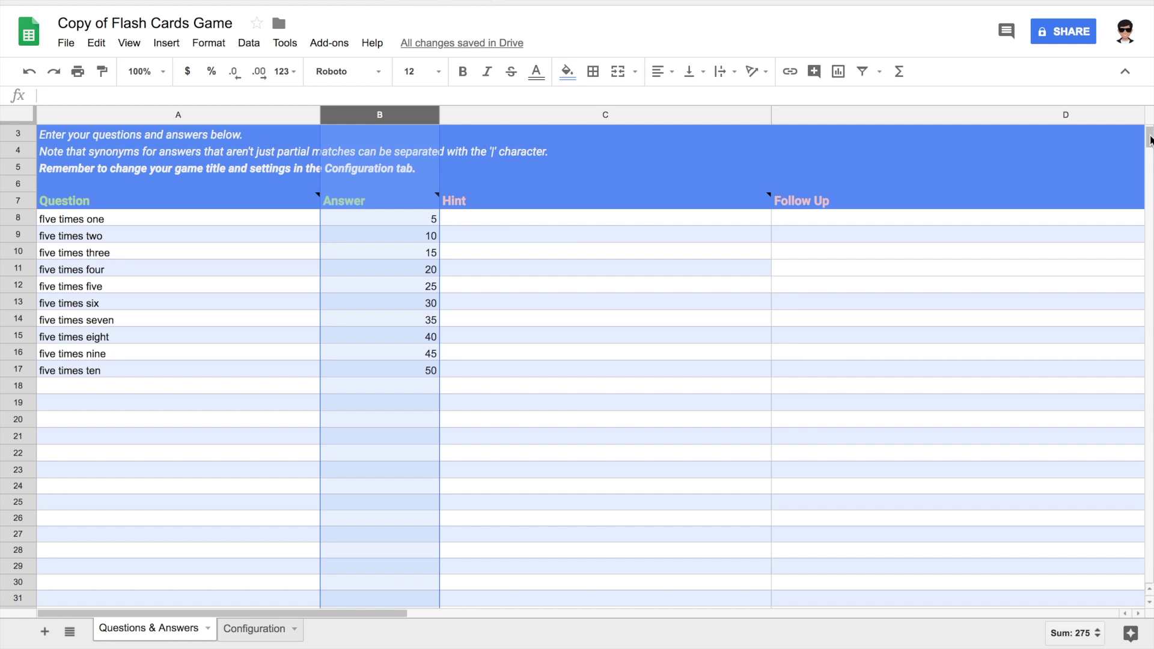
pyautogui.moveTo(1150, 140); pyautogui.dragTo(1125, 95)
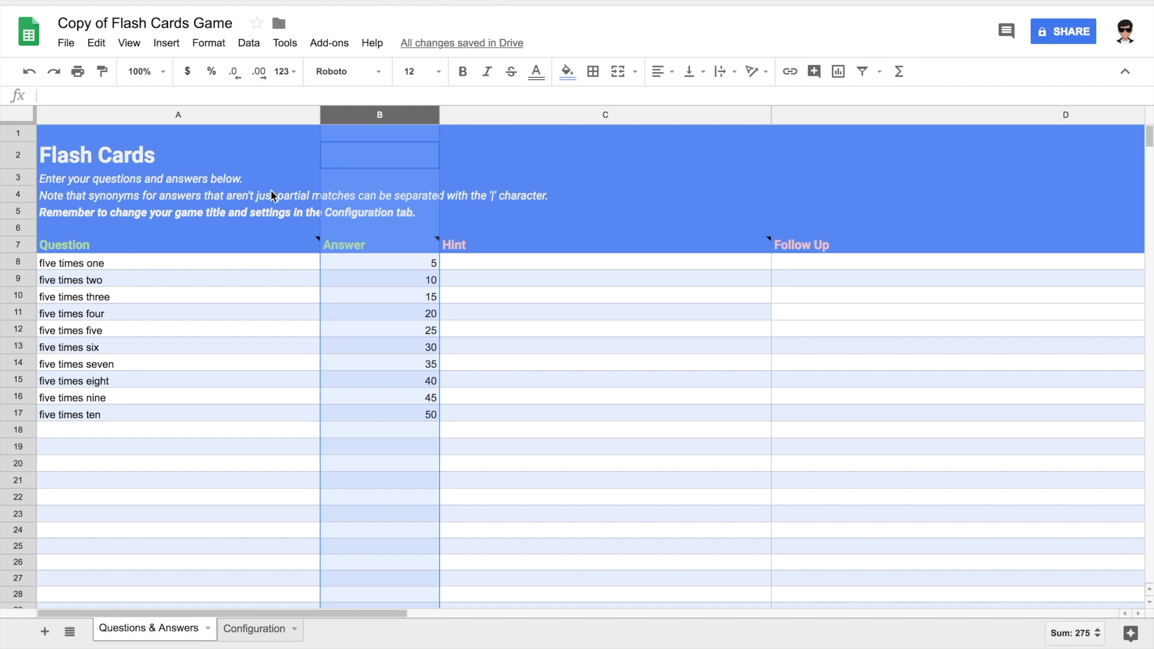
pyautogui.click(254, 95)
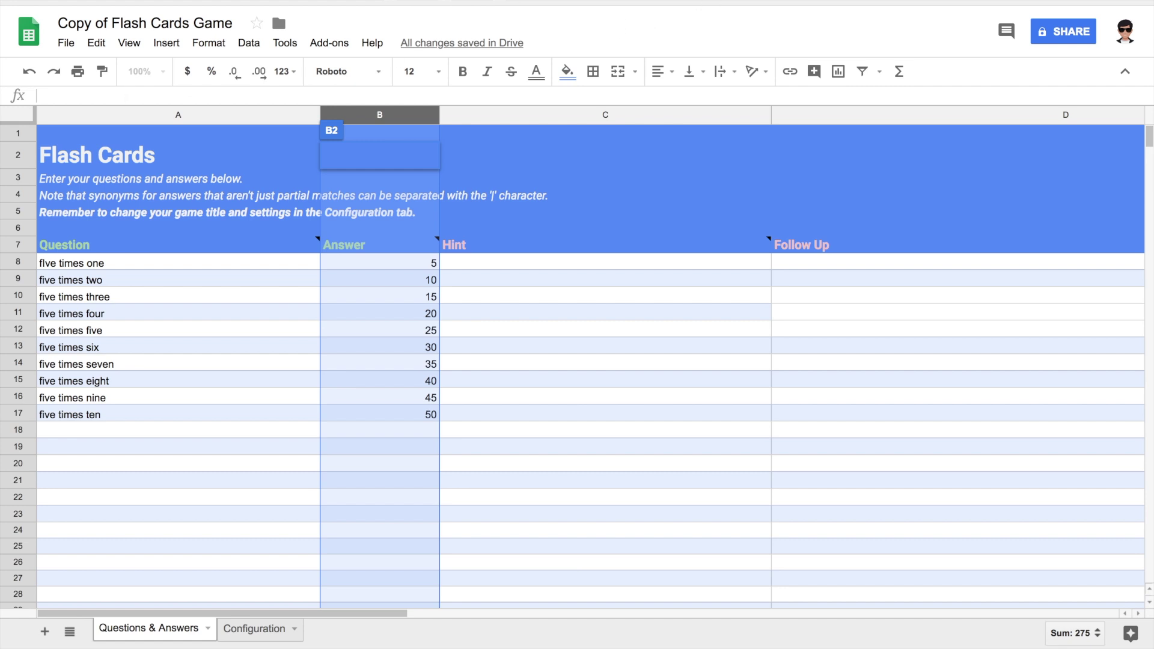
# - Copy the sheet's URL, switch to the Actions on Google console, and upload the sheet as the Flash Cards content
pyautogui.rightClick(763, 1)
pyautogui.press('Escape')
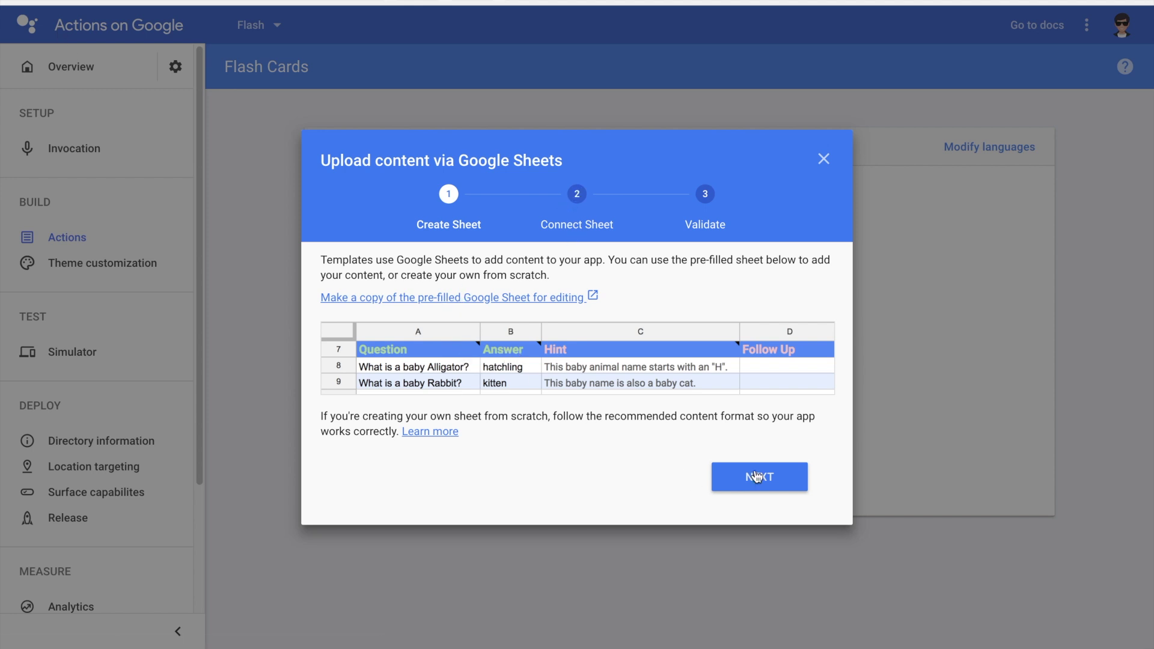
pyautogui.click(773, 479)
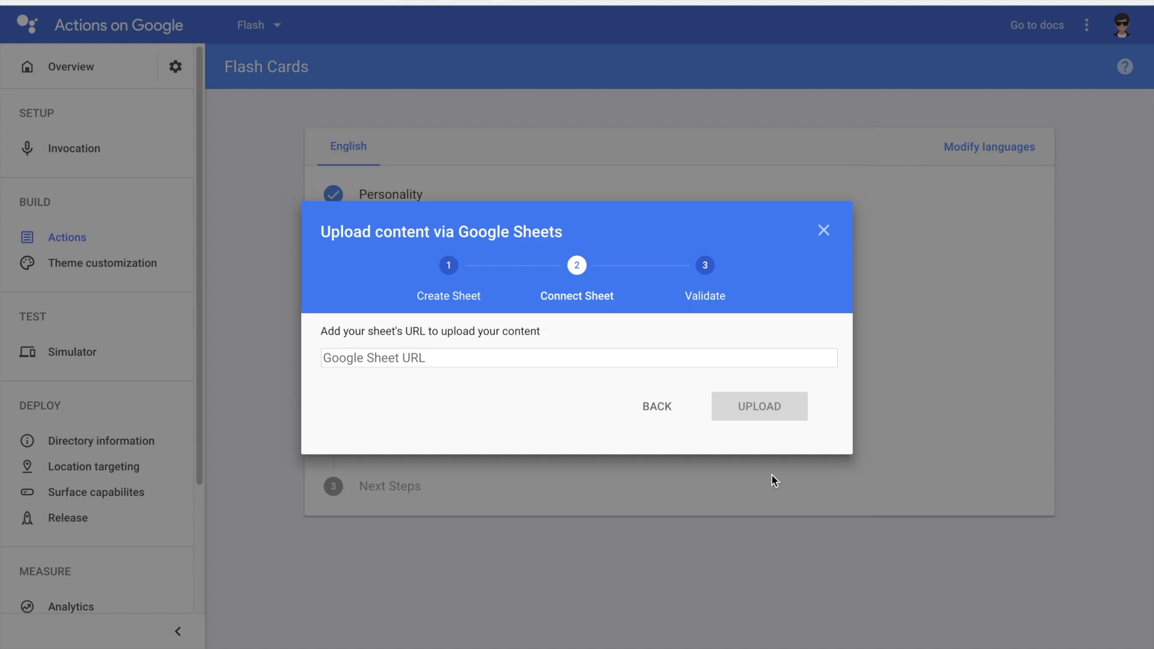
pyautogui.rightClick(454, 361)
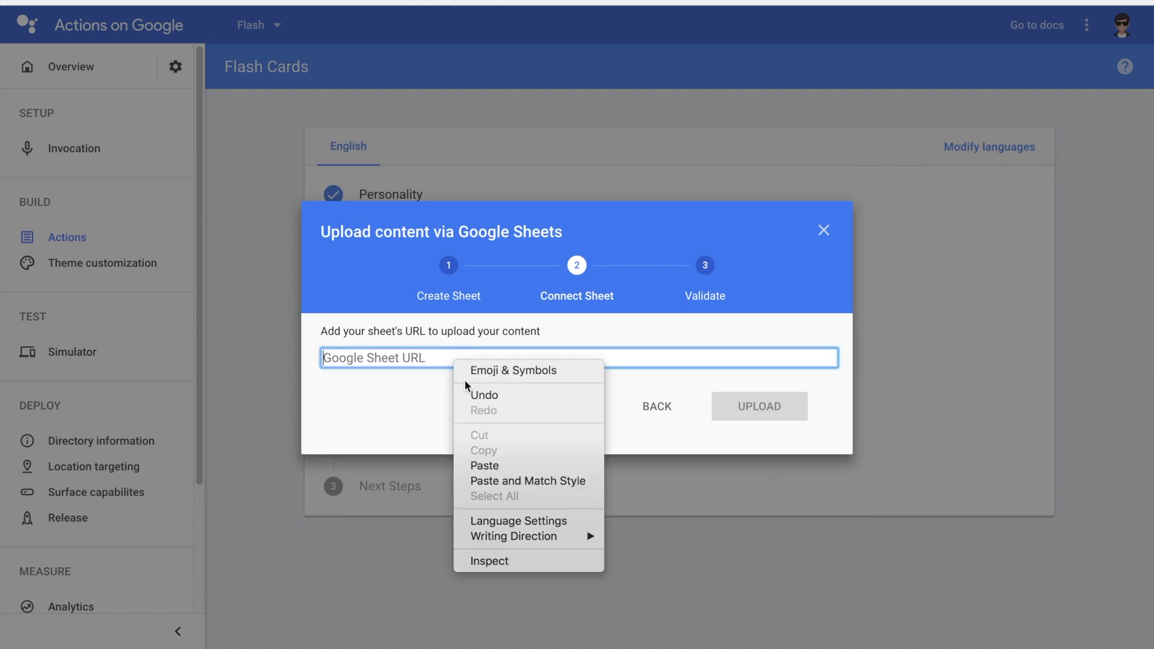
pyautogui.click(486, 466)
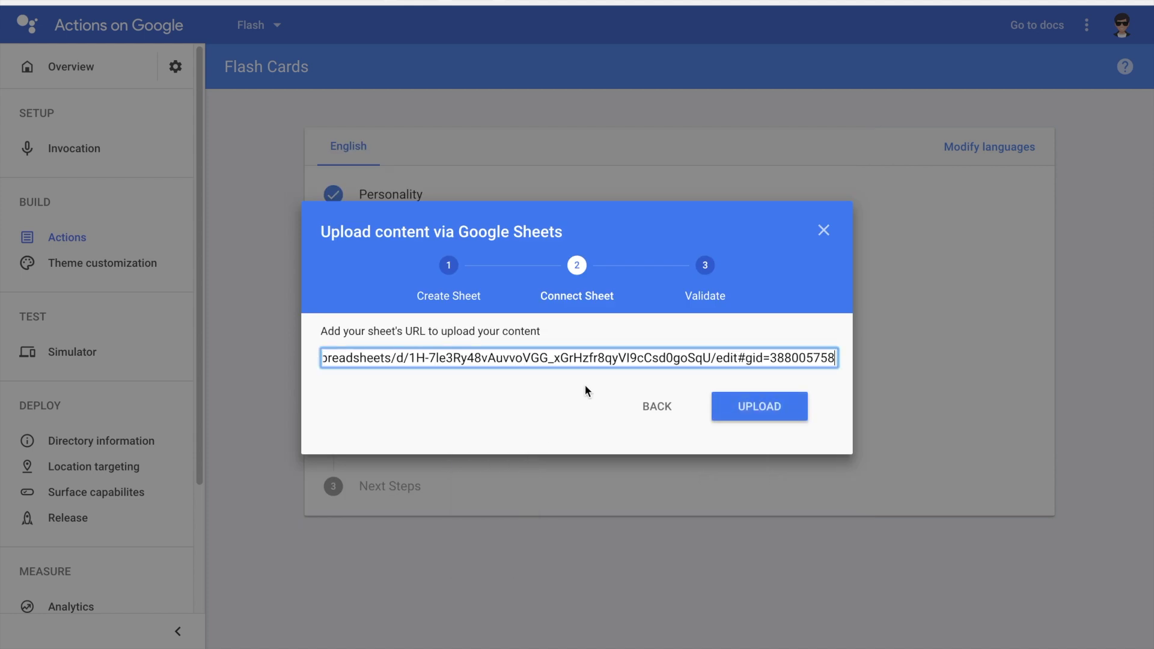
pyautogui.click(755, 419)
pyautogui.click(737, 426)
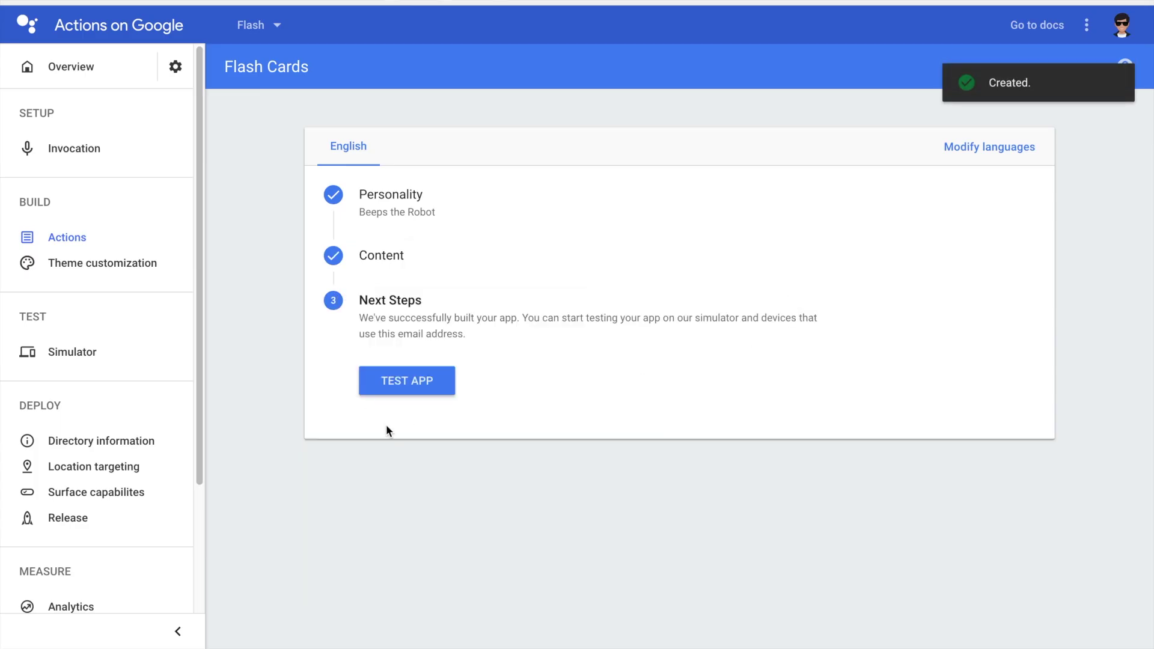
# - Start testing the app in the simulator by submitting "Talk to Flash Five"
pyautogui.click(407, 381)
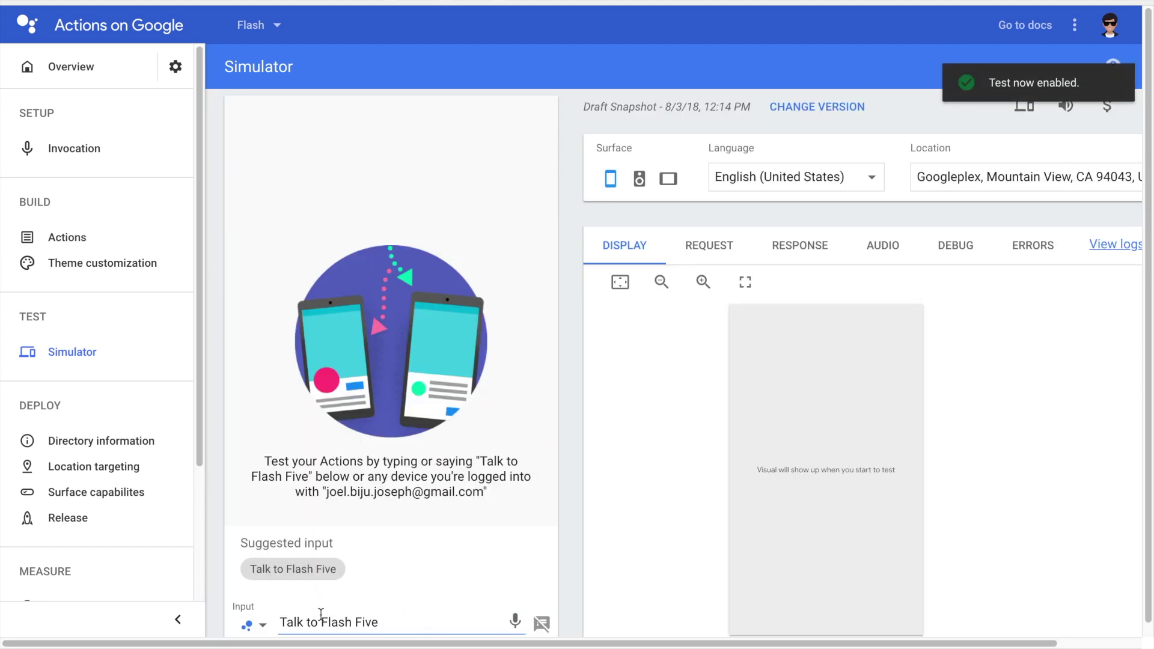
pyautogui.click(382, 623)
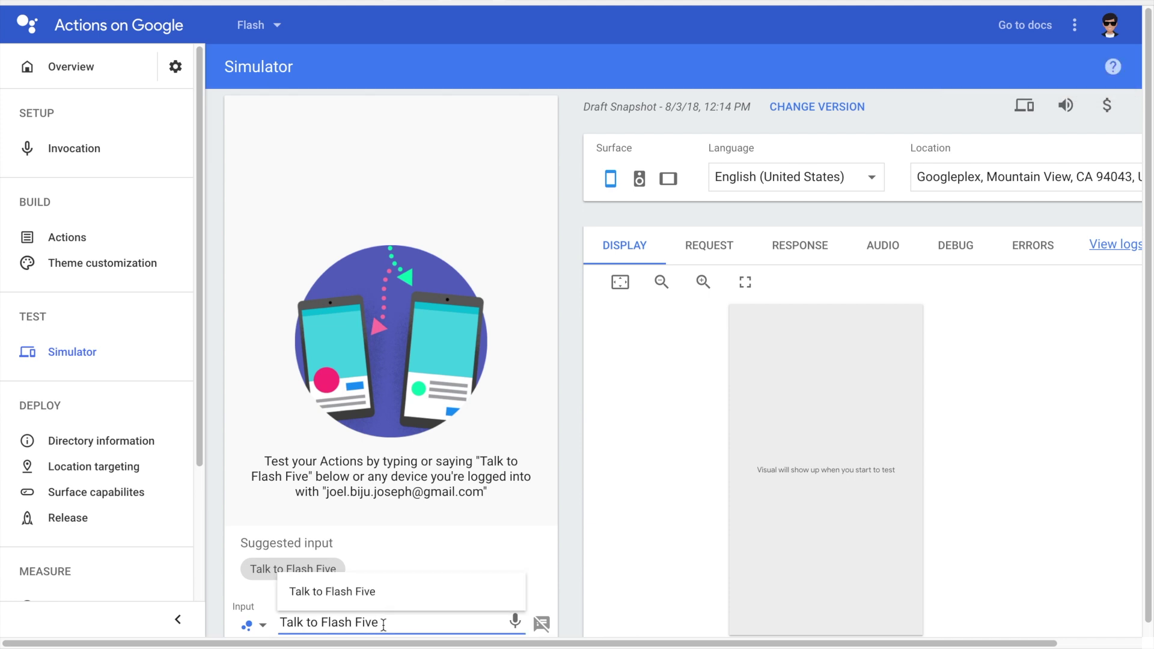
pyautogui.press('Return')
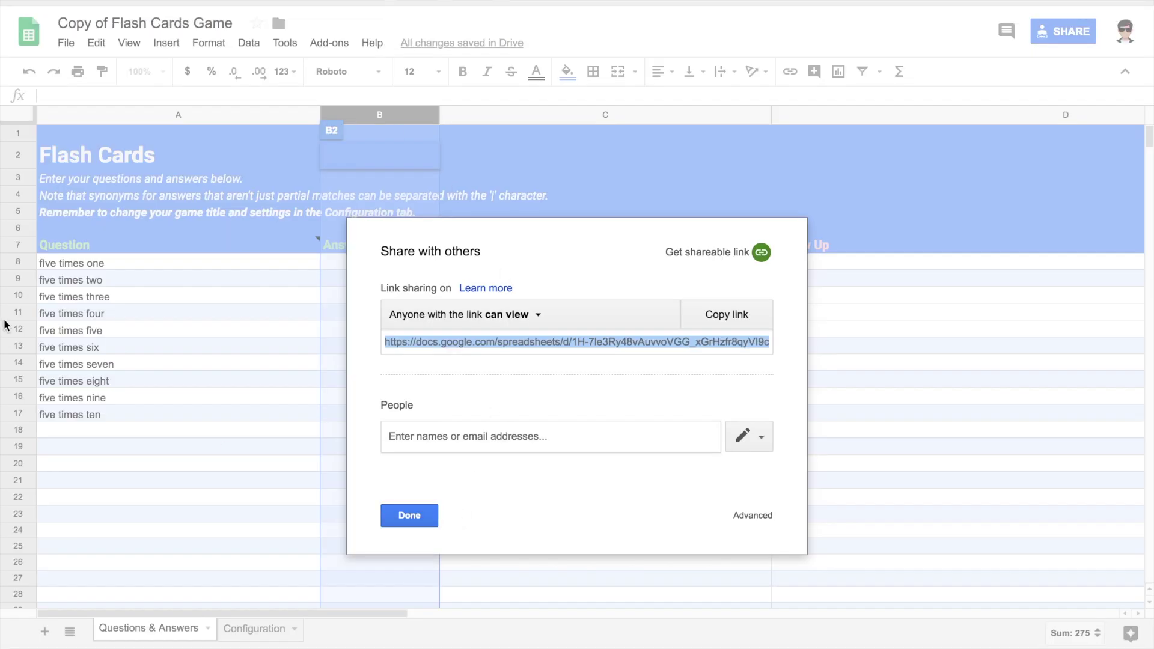
# - Return to the Google Sheet, close the sharing dialog, and set QuestionsPerGame to 10 on the Configuration sheet
pyautogui.click(416, 525)
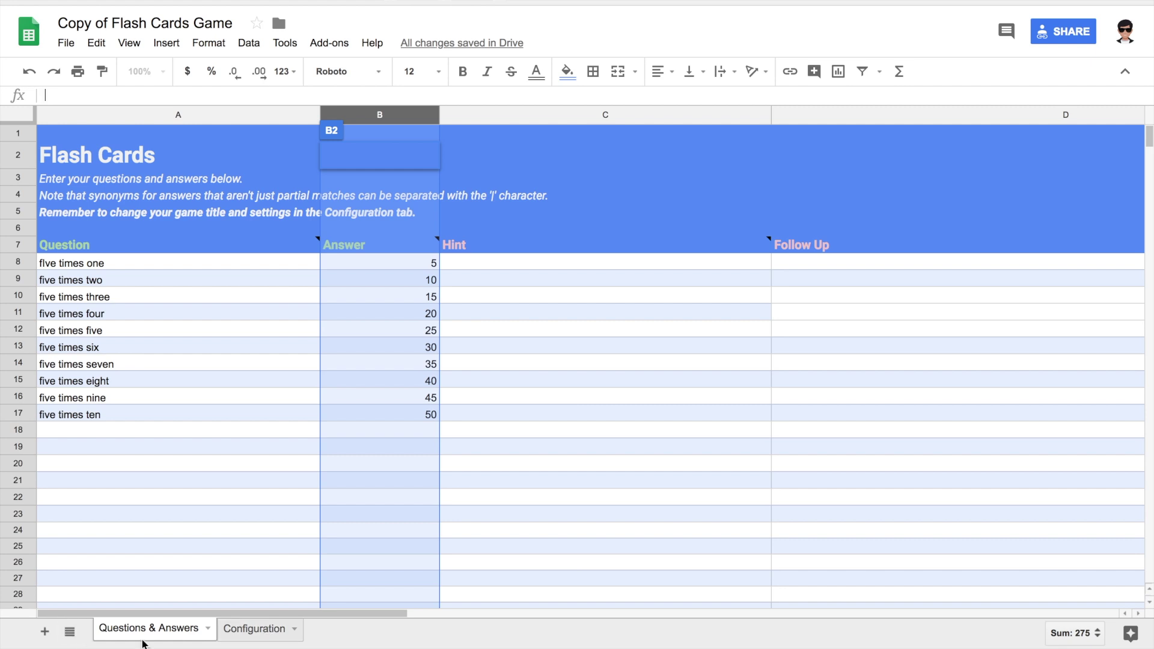
pyautogui.click(264, 631)
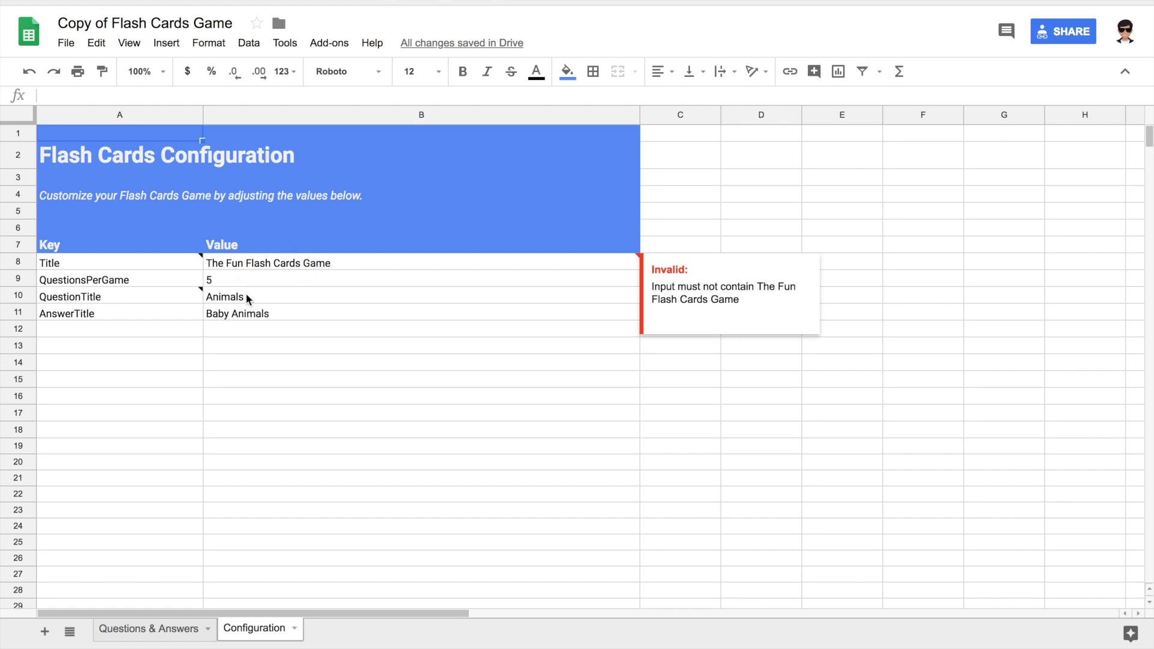
pyautogui.doubleClick(212, 280)
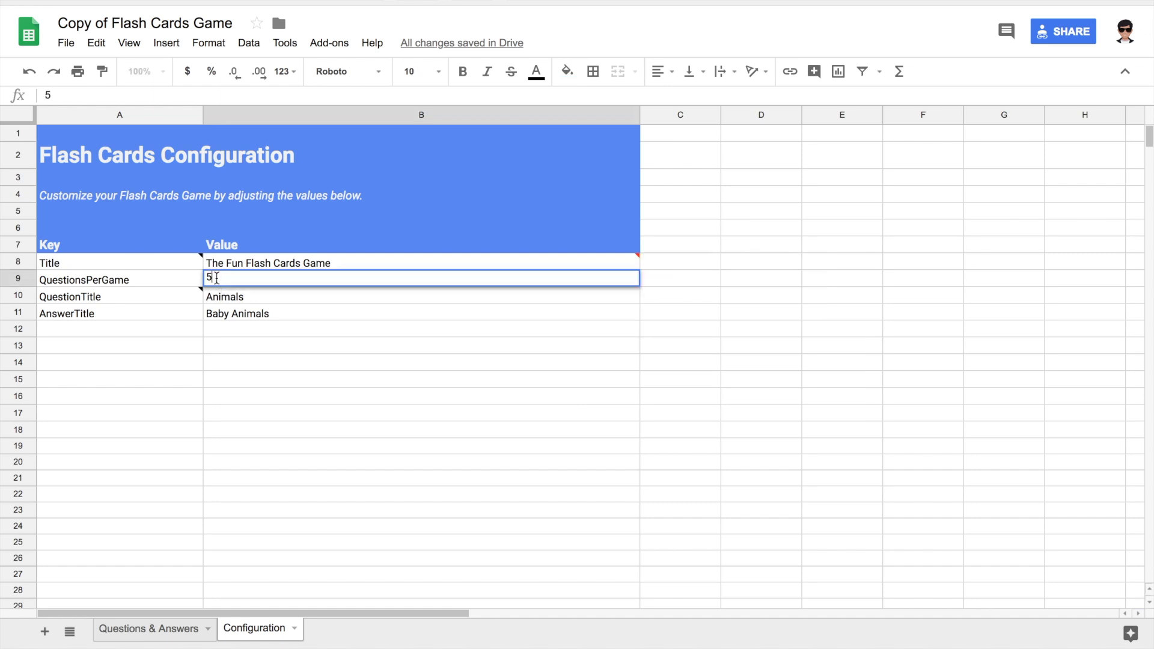
pyautogui.press('BackSpace')
pyautogui.write('10')
# - Replace the QuestionTitle value with "fives table"
pyautogui.click(249, 300)
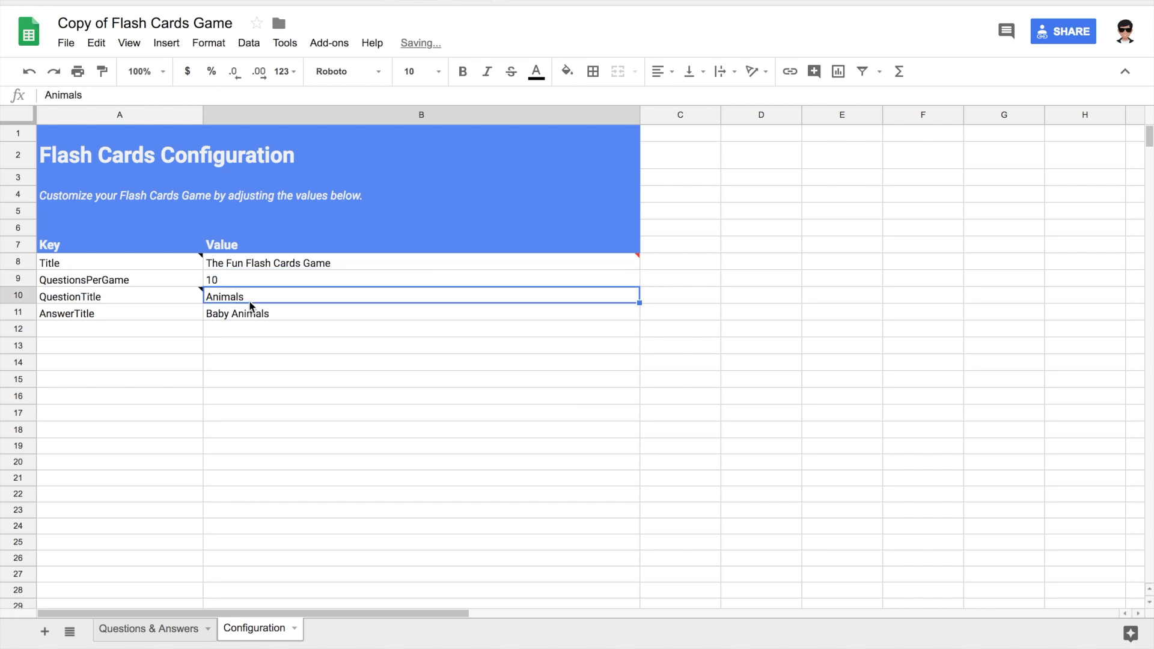
pyautogui.doubleClick(247, 290)
pyautogui.press('BackSpace')
pyautogui.press('BackSpace')
pyautogui.press('BackSpace')
pyautogui.press('BackSpace')
pyautogui.press('BackSpace')
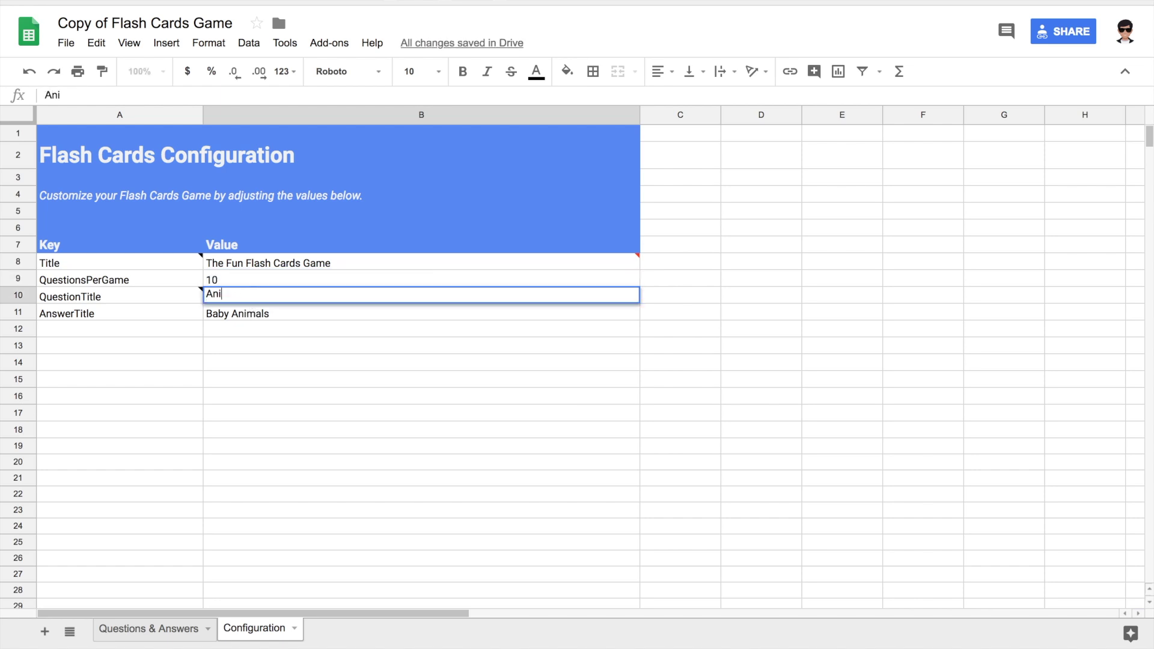
pyautogui.press('BackSpace')
pyautogui.press('BackSpace')
pyautogui.write('fives table')
# - Replace the AnswerTitle value on the Configuration sheet with "answer"
pyautogui.click(276, 311)
pyautogui.doubleClick(268, 310)
pyautogui.hotkey('ctrl', 'a')
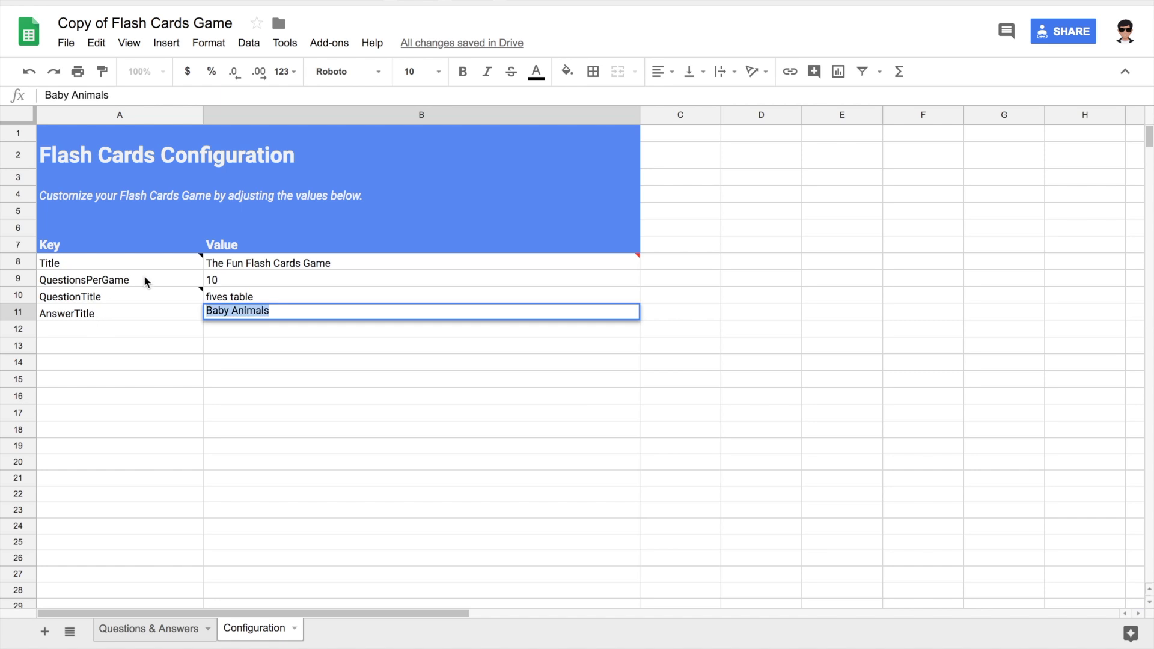
pyautogui.press('BackSpace')
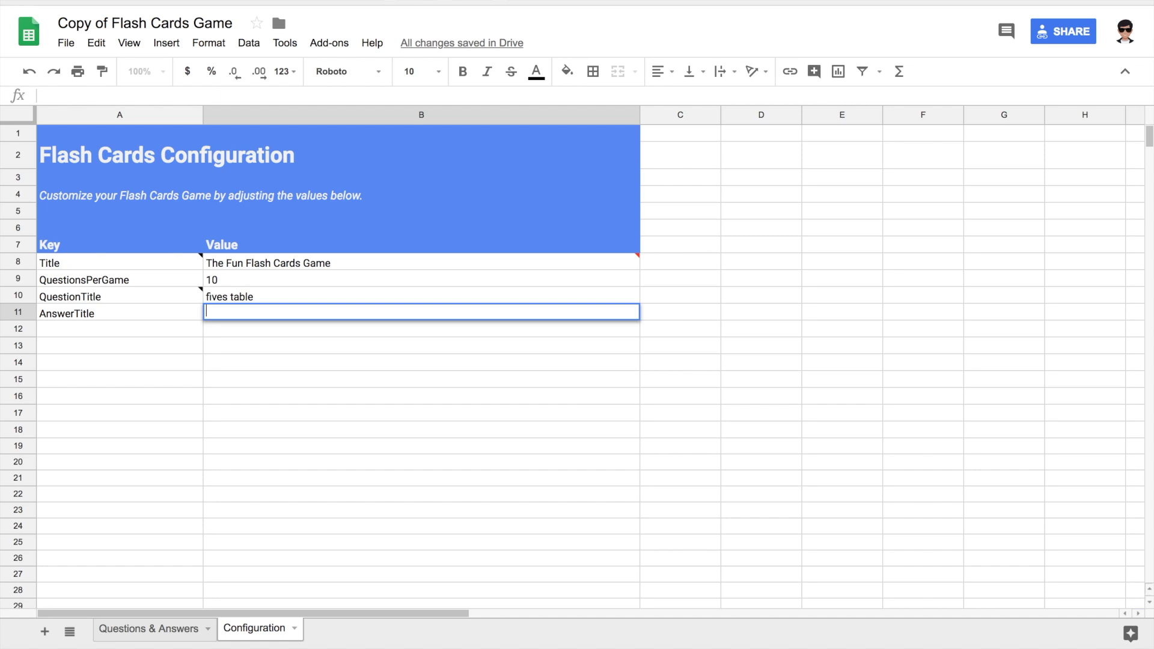
pyautogui.write('answer')
# - Clear the Title value on the Configuration sheet
pyautogui.moveTo(243, 266)
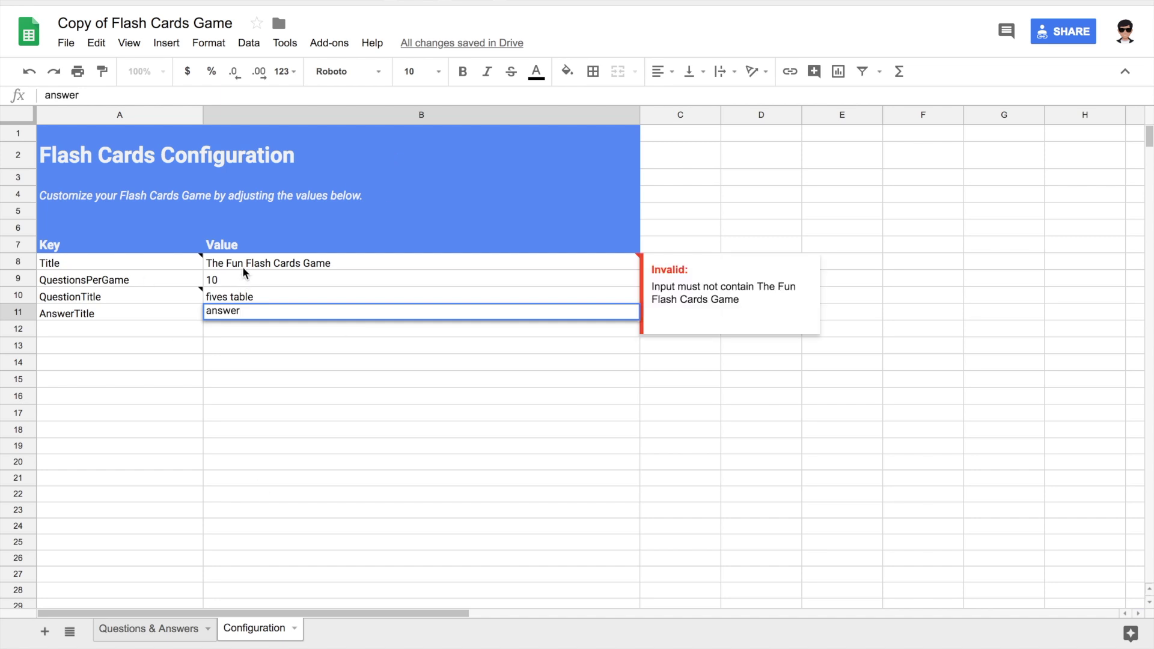
pyautogui.click(335, 262)
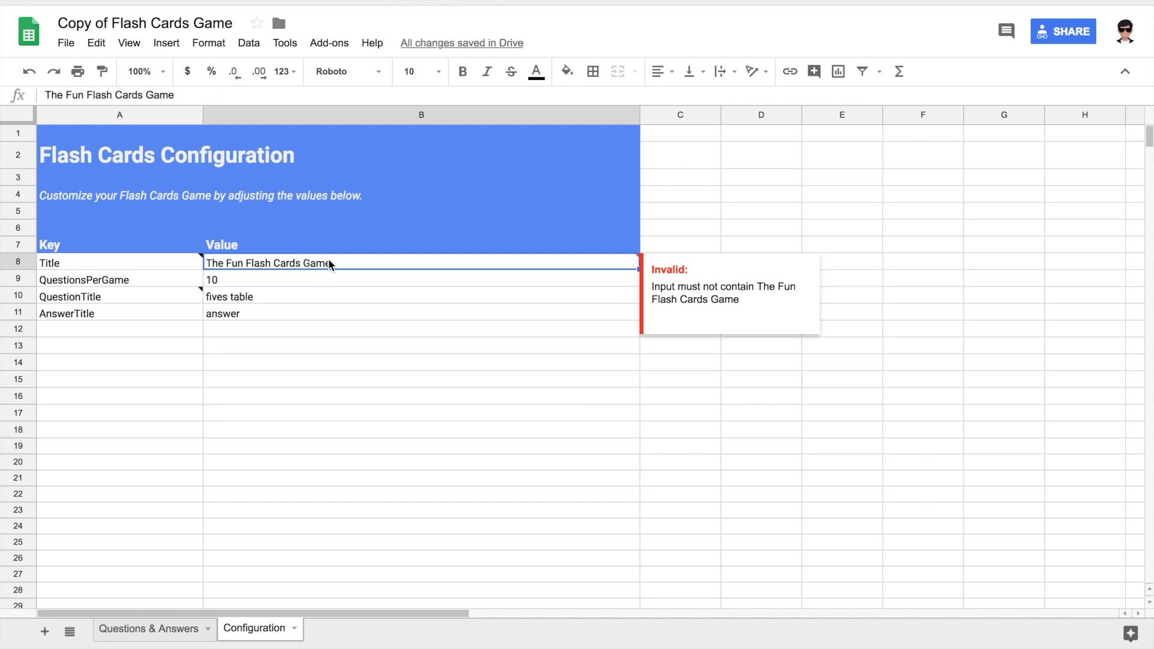
pyautogui.doubleClick(328, 263)
pyautogui.moveTo(330, 261); pyautogui.dragTo(157, 269)
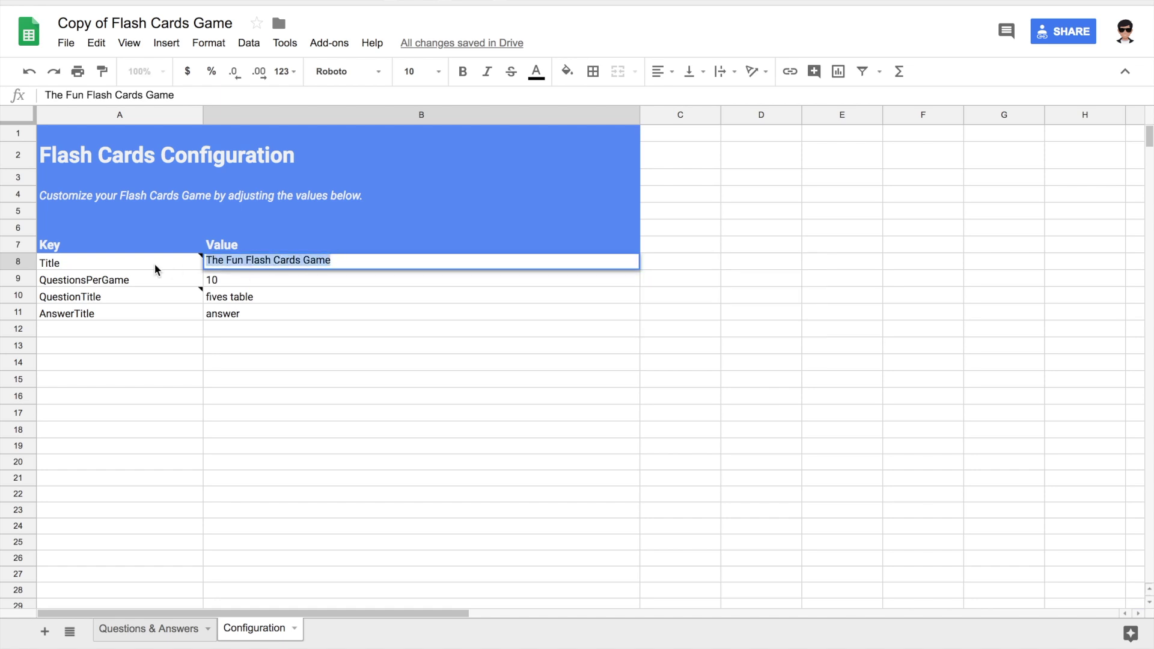
pyautogui.moveTo(153, 270)
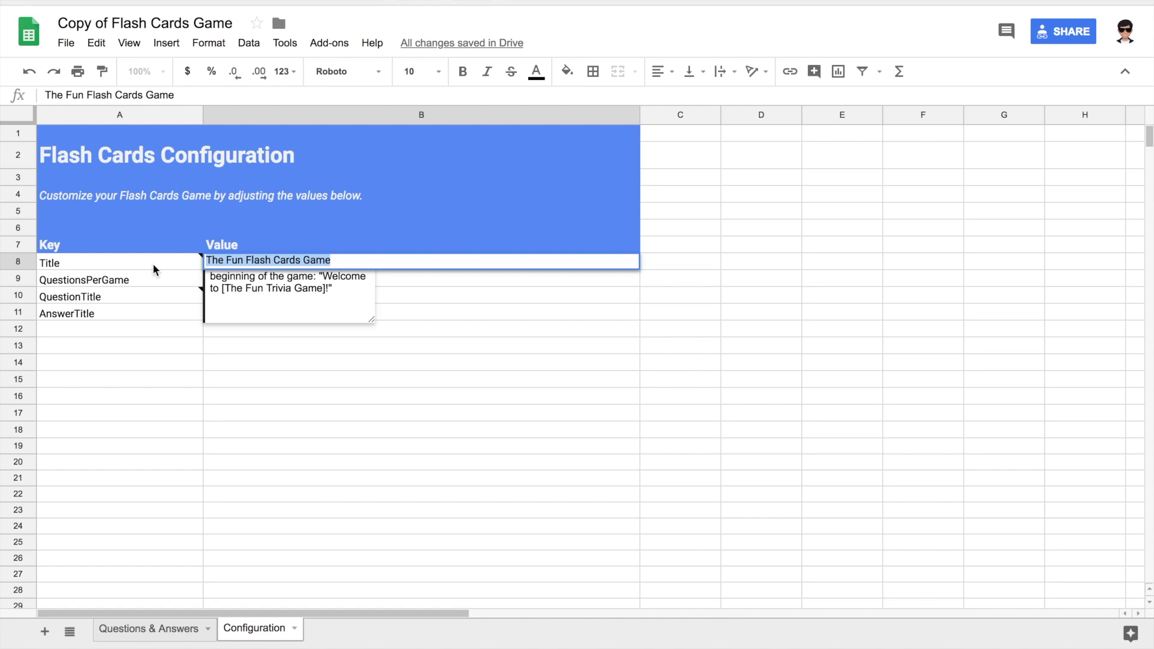
pyautogui.press('BackSpace')
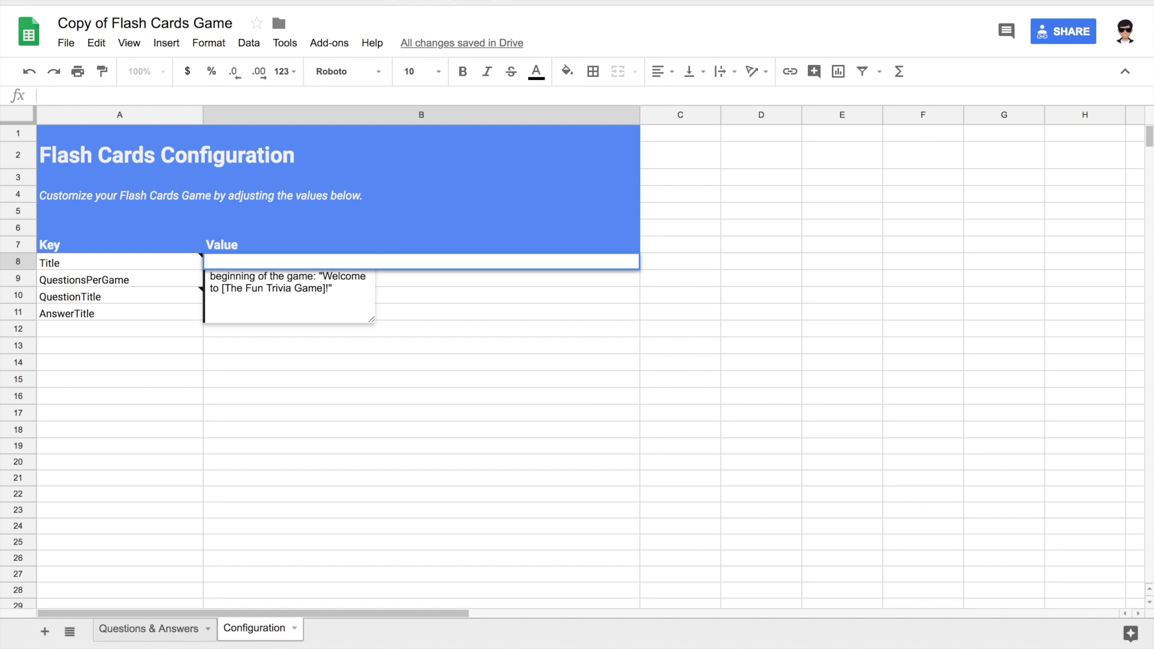
pyautogui.write('F')
pyautogui.write('lash ')
pyautogui.write('ca')
pyautogui.press('BackSpace')
pyautogui.press('BackSpace')
pyautogui.press('BackSpace')
pyautogui.press('BackSpace')
pyautogui.press('BackSpace')
pyautogui.press('BackSpace')
pyautogui.press('BackSpace')
pyautogui.press('BackSpace')
# - Enter "Fun five tables game" as the Title value on the Configuration sheet
pyautogui.write('Fun five tables ')
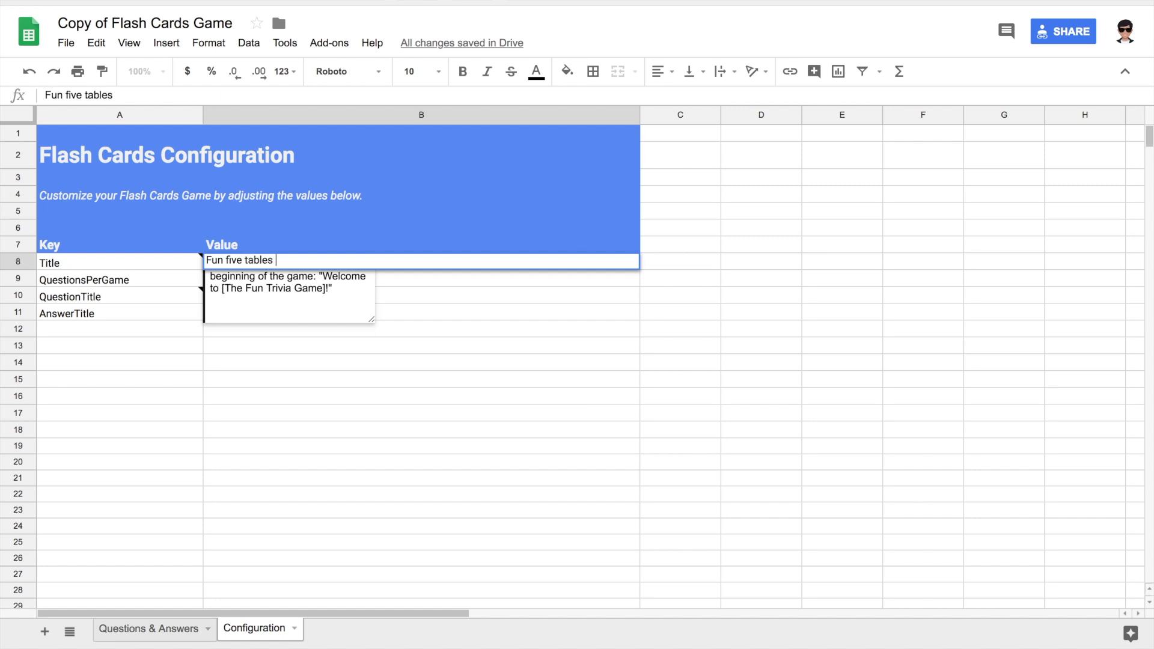
pyautogui.write('goame')
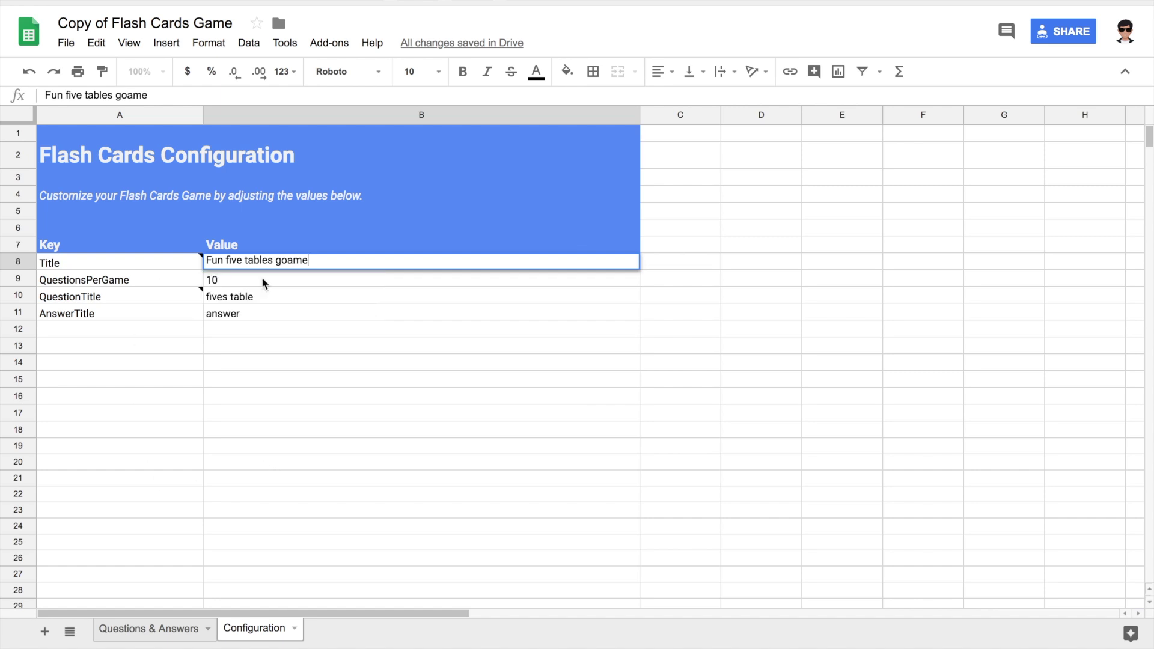
pyautogui.press('Left')
pyautogui.press('Left')
pyautogui.press('Left')
pyautogui.press('BackSpace')
pyautogui.click(301, 358)
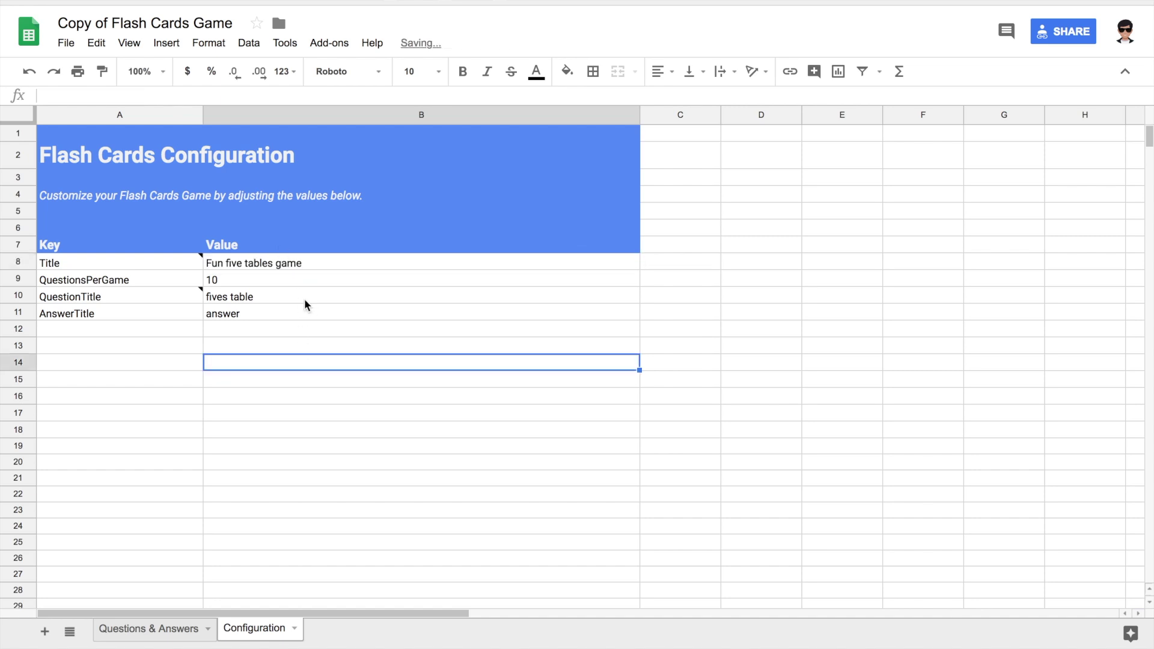
# - Switch to the Actions on Google simulator and copy "Flash Five" from the submitted phrase in the conversation
pyautogui.click(326, 264)
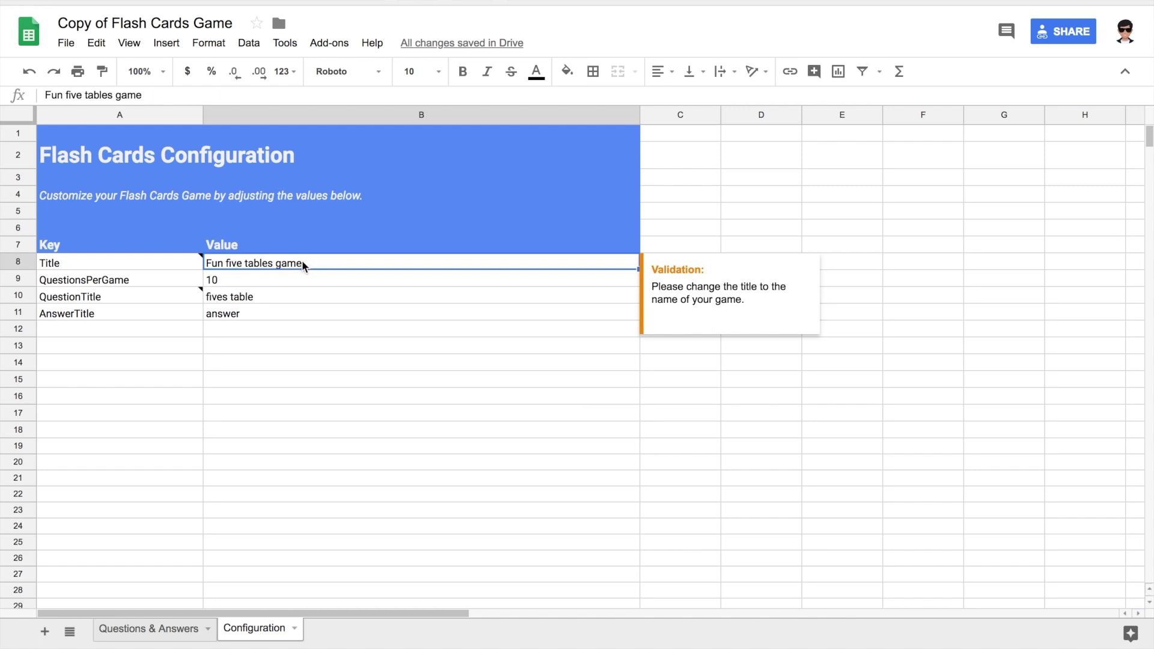
pyautogui.doubleClick(313, 264)
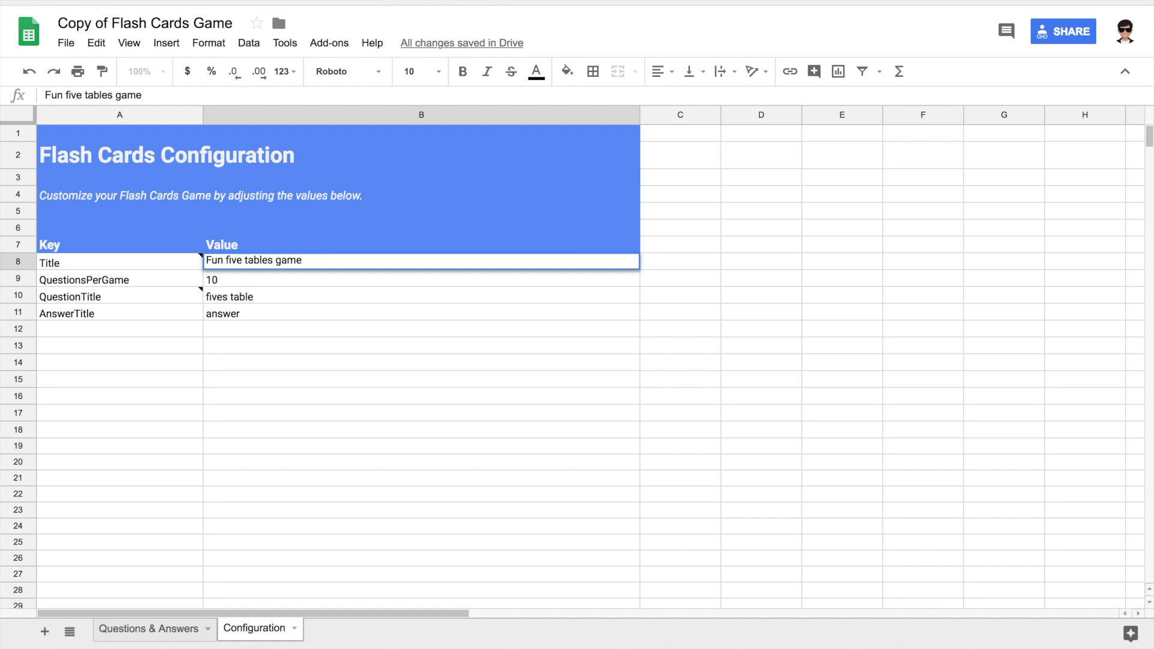
pyautogui.hotkey('ctrl', 'Tab')
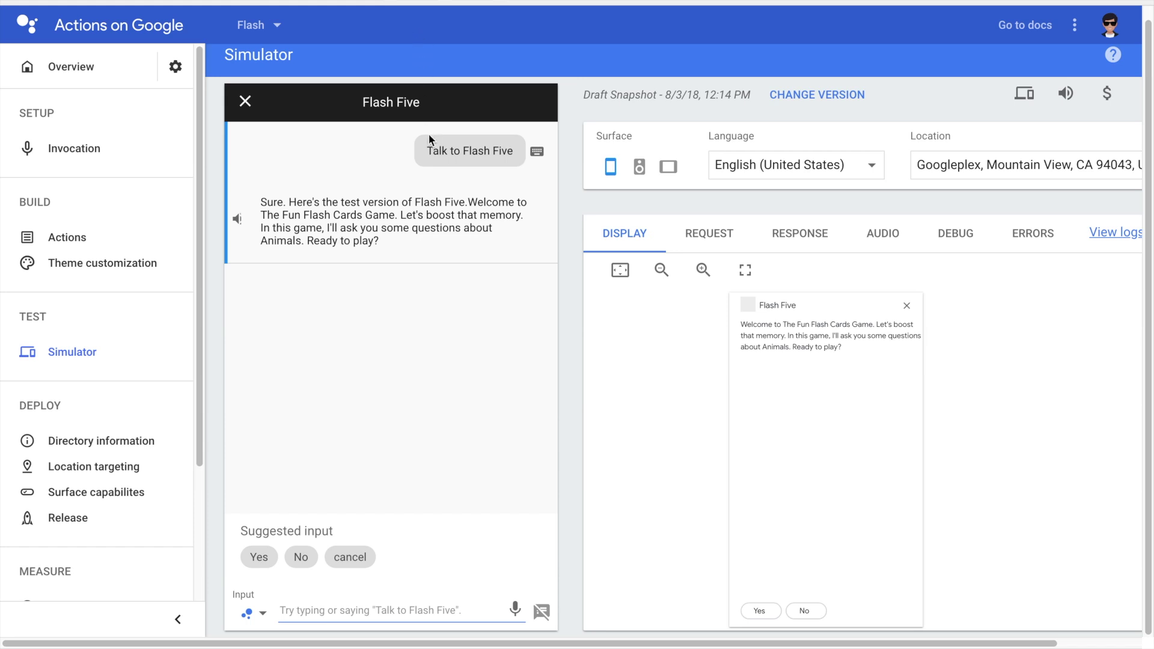
pyautogui.moveTo(463, 150); pyautogui.dragTo(510, 150)
pyautogui.rightClick(514, 147)
pyautogui.click(543, 191)
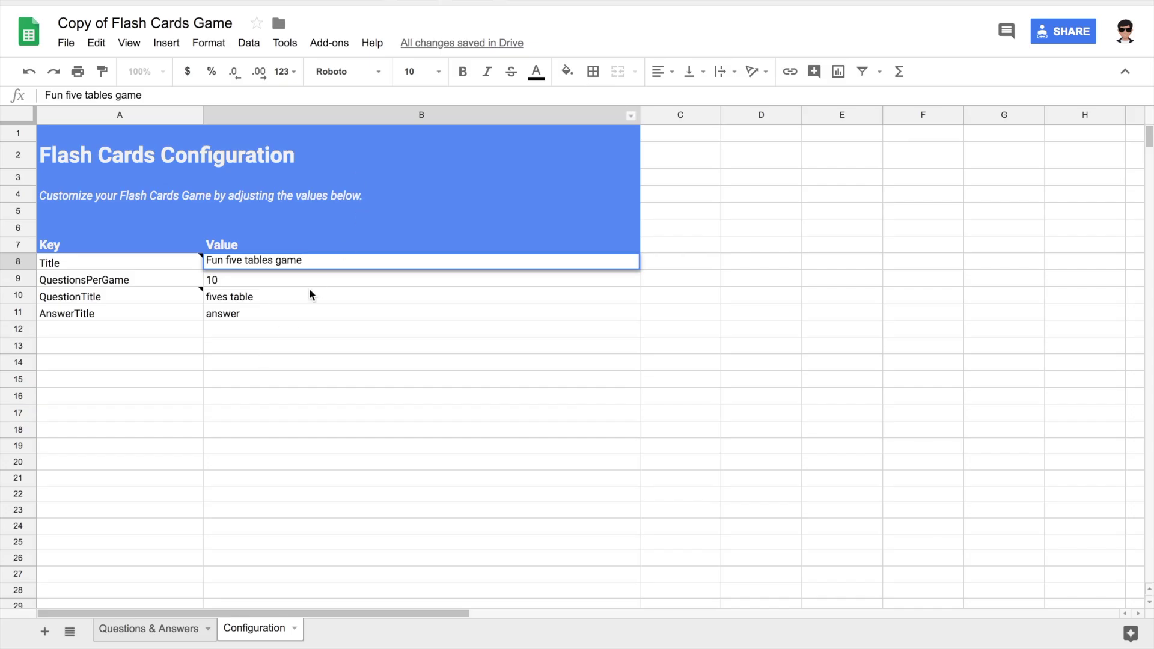
# - Return to the Google Sheet and replace the Title value with the copied text "Flash Five"
pyautogui.press('super+a')
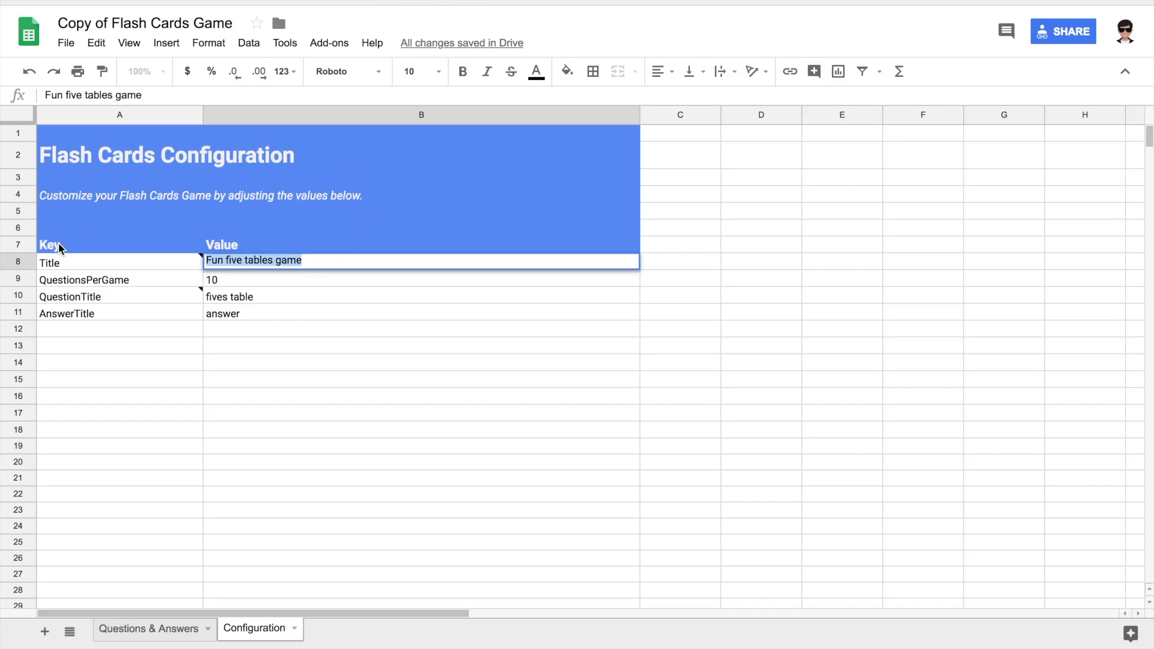
pyautogui.press('BackSpace')
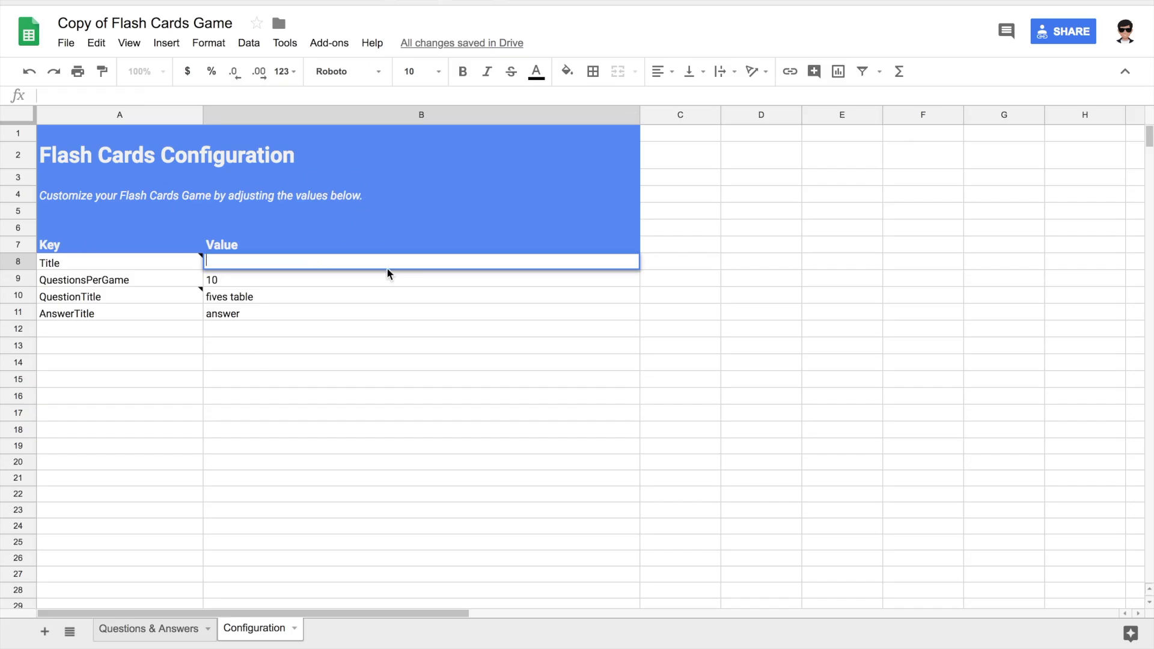
pyautogui.rightClick(357, 259)
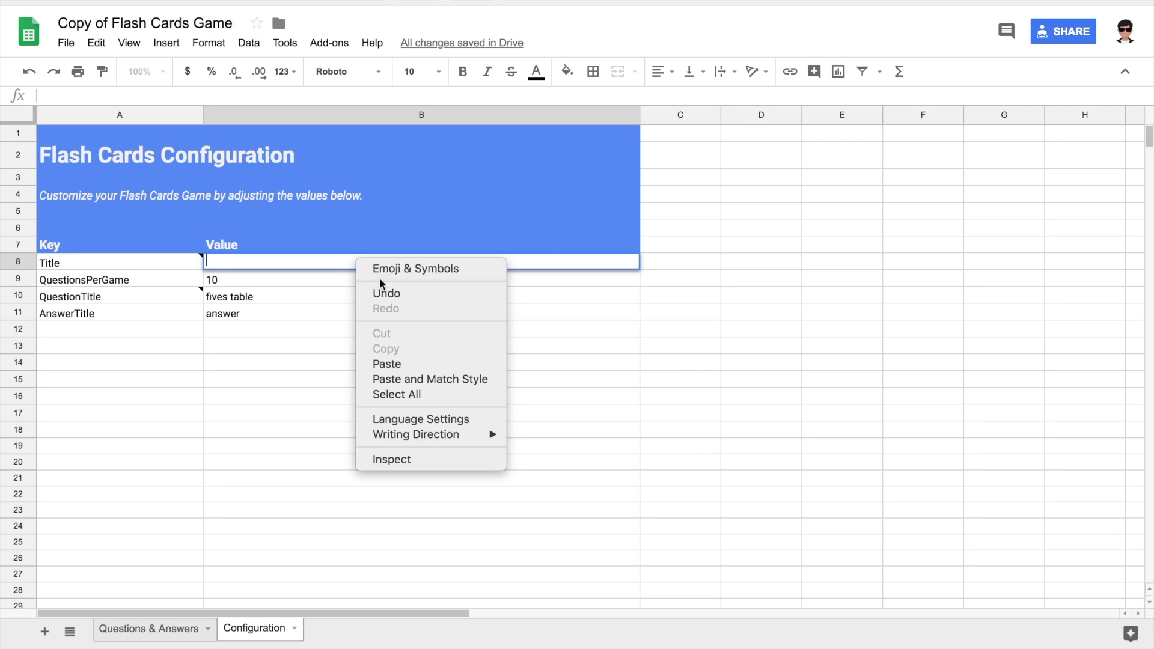
pyautogui.click(388, 363)
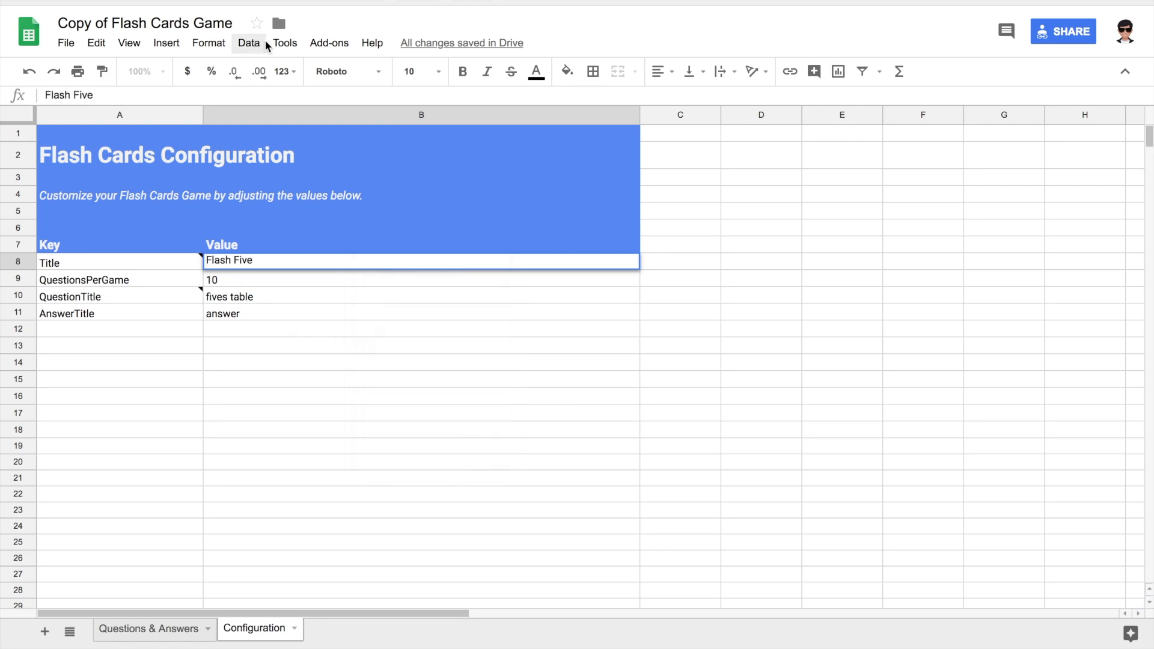
pyautogui.click(350, 280)
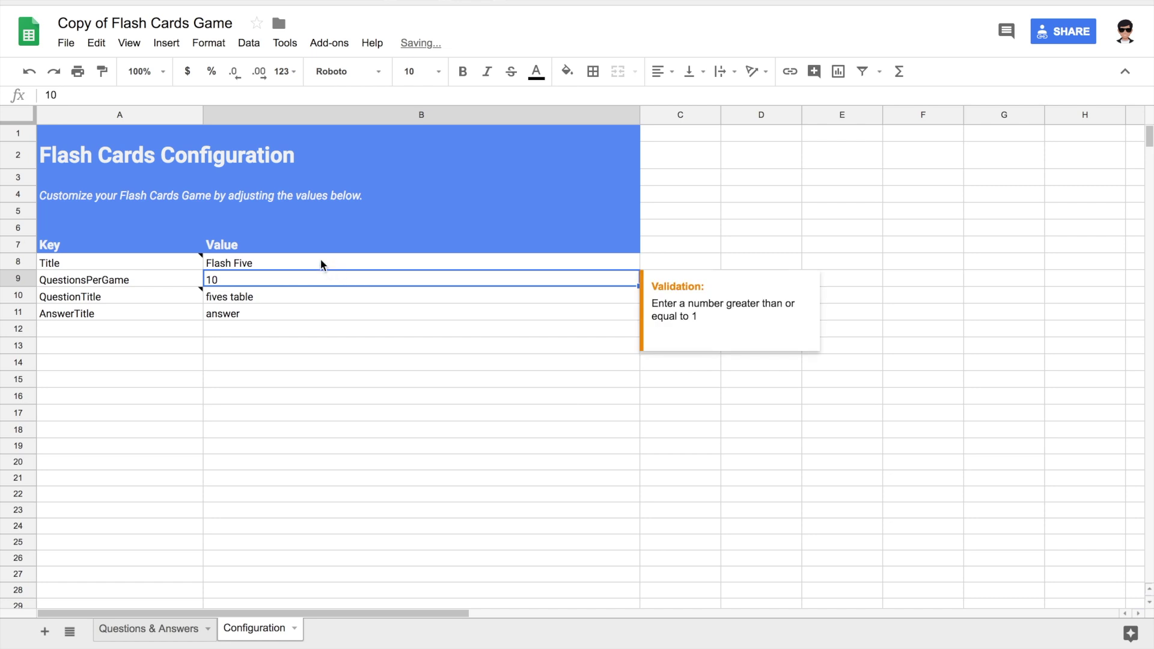
pyautogui.click(321, 263)
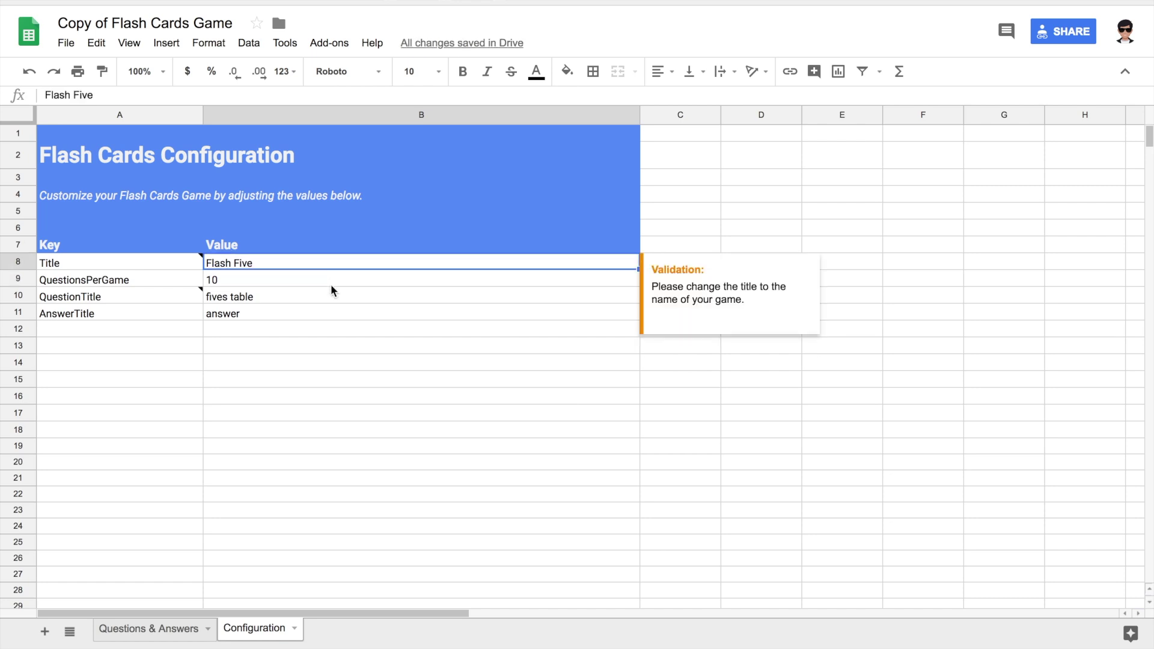
pyautogui.click(328, 281)
pyautogui.click(335, 294)
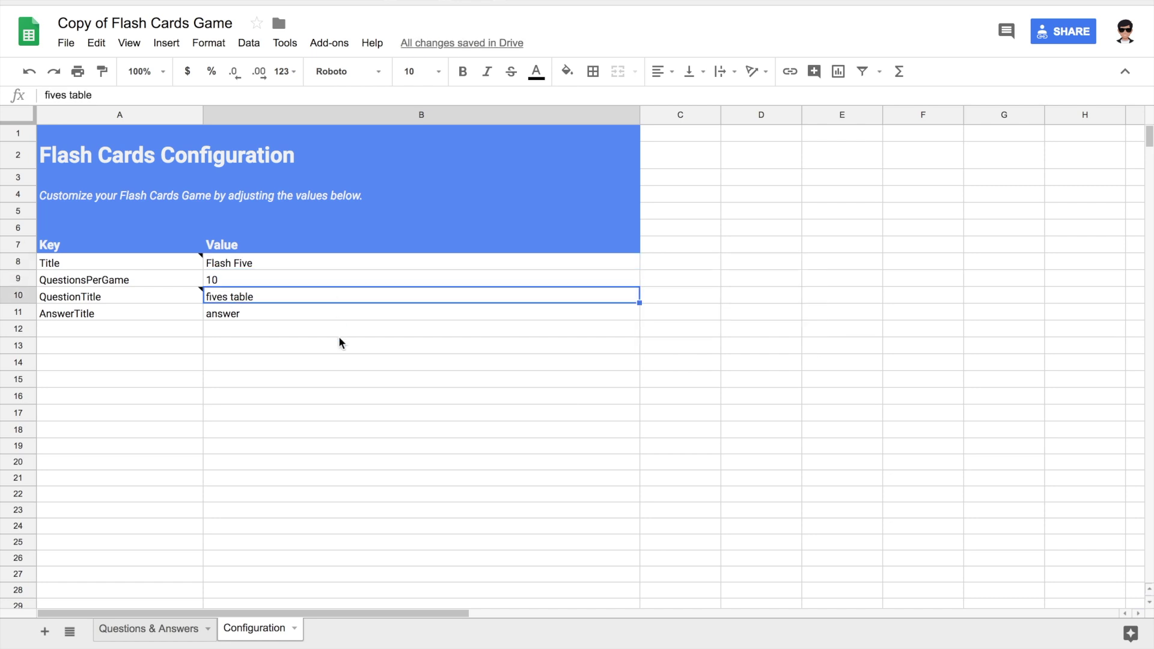
pyautogui.click(315, 318)
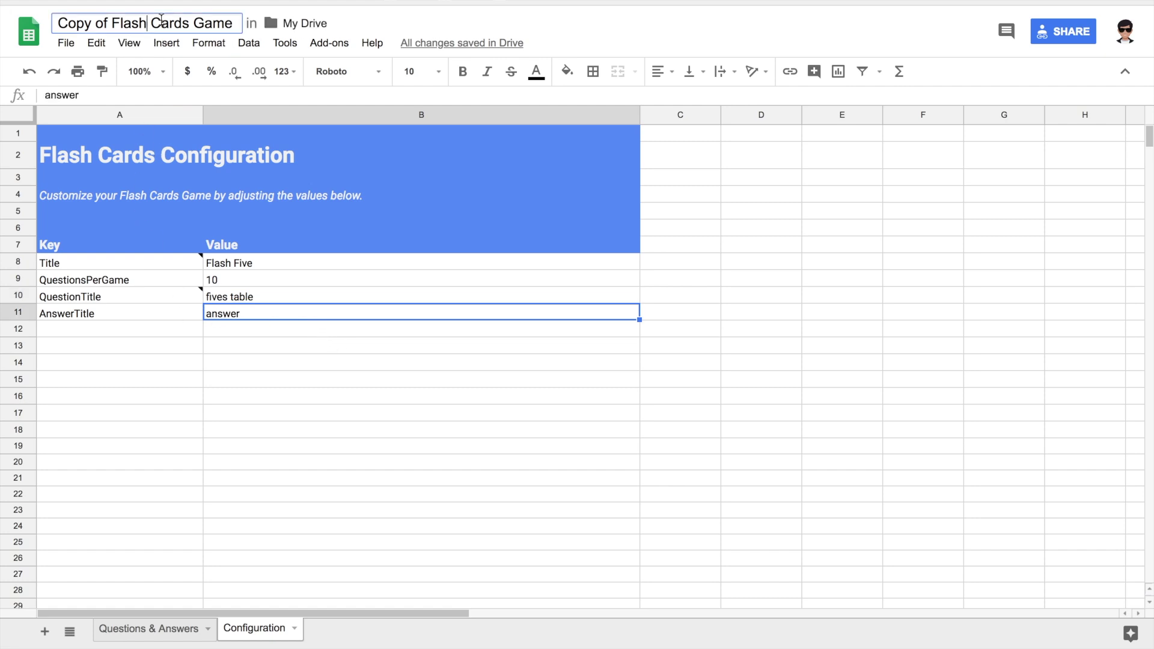
# - Rename the spreadsheet by replacing its file name with the copied text "Flash Five"
pyautogui.click(87, 19)
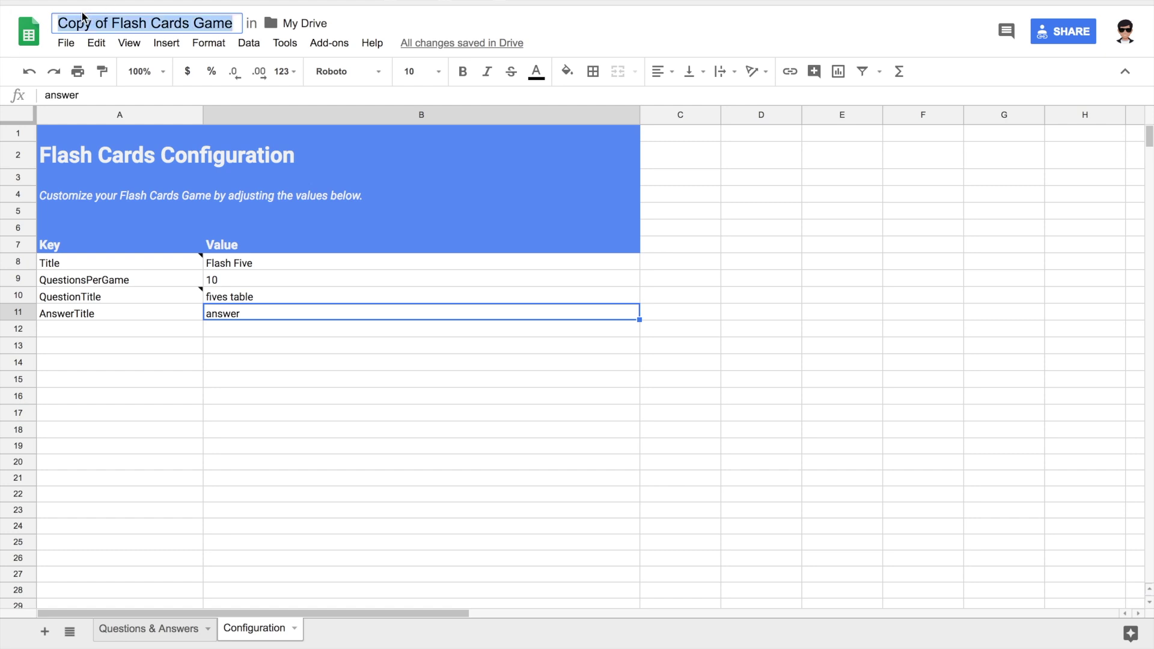
pyautogui.press('BackSpace')
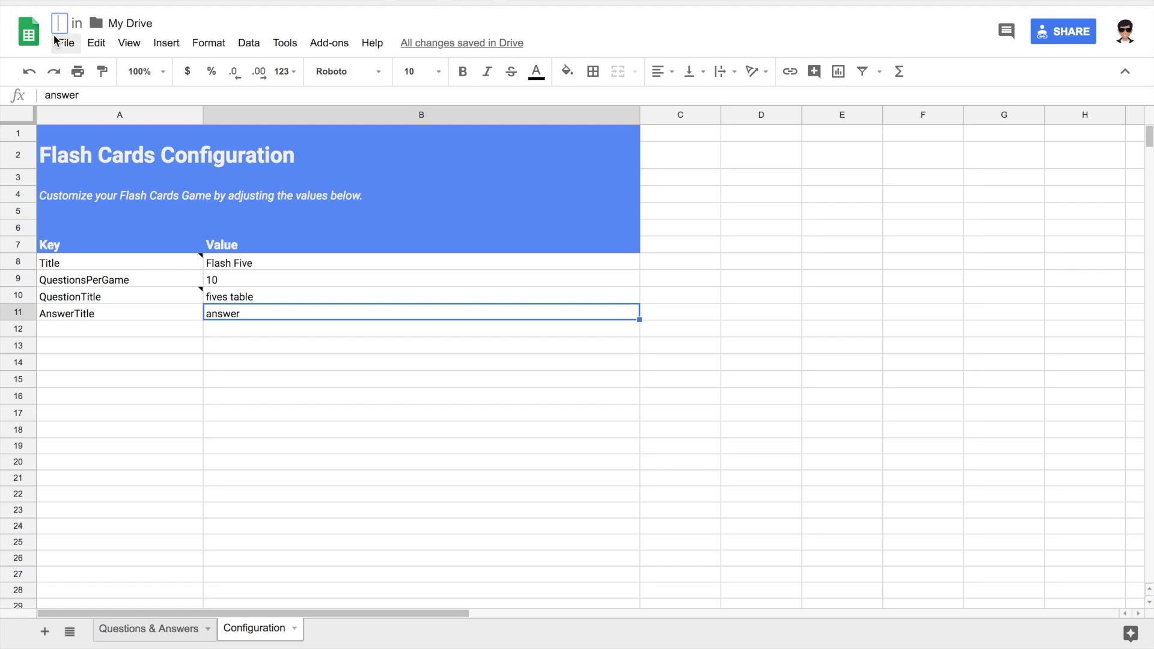
pyautogui.rightClick(57, 23)
pyautogui.click(93, 120)
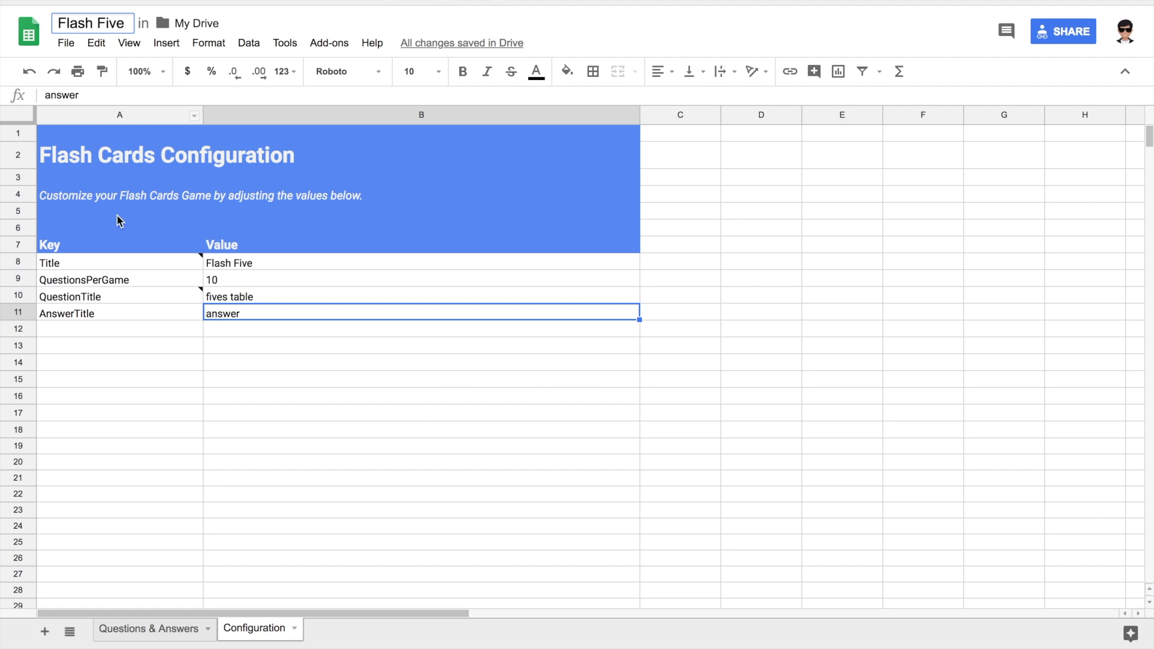
# - Open the Questions & Answers sheet and copy the spreadsheet's URL
pyautogui.click(156, 628)
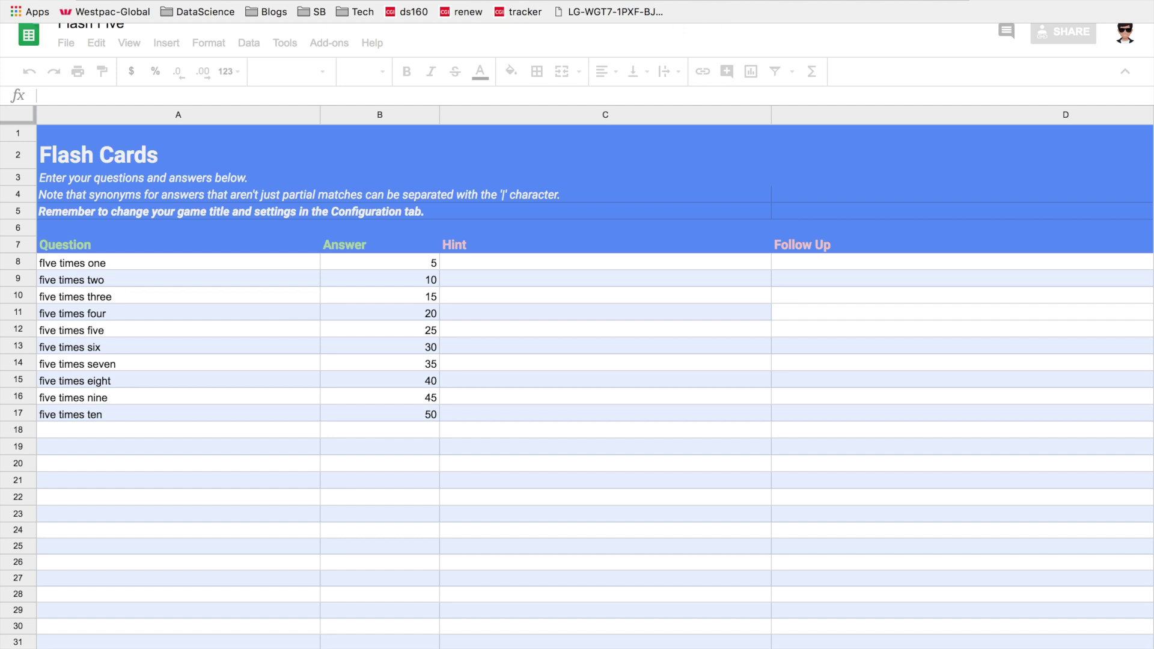
pyautogui.rightClick(597, 1)
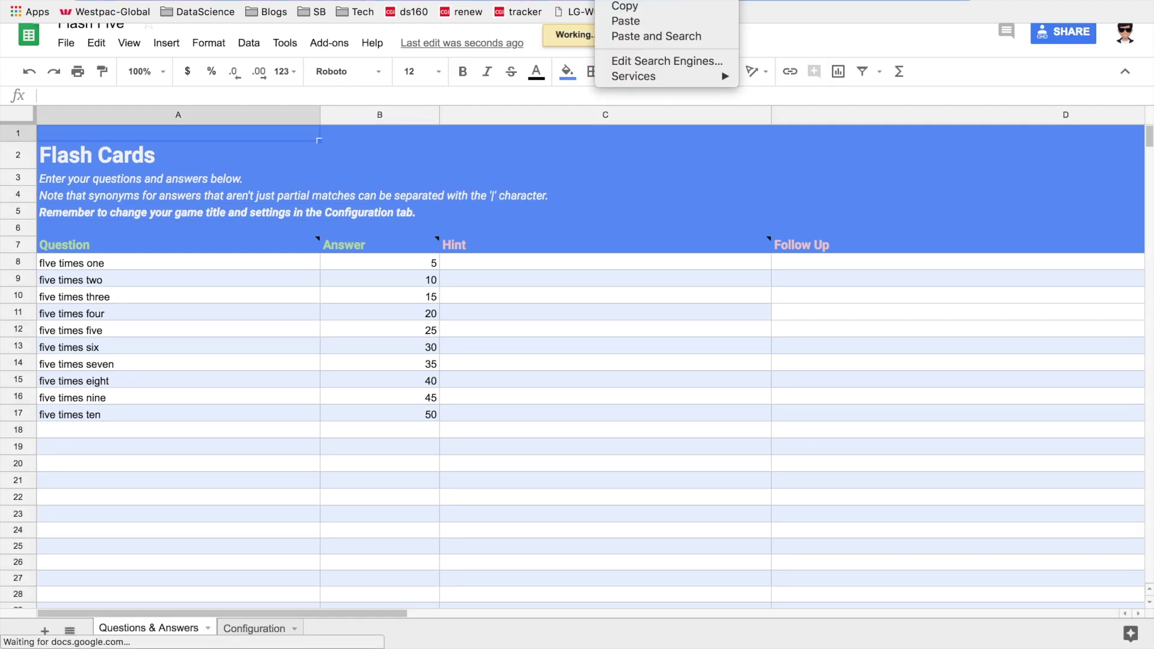
pyautogui.click(625, 18)
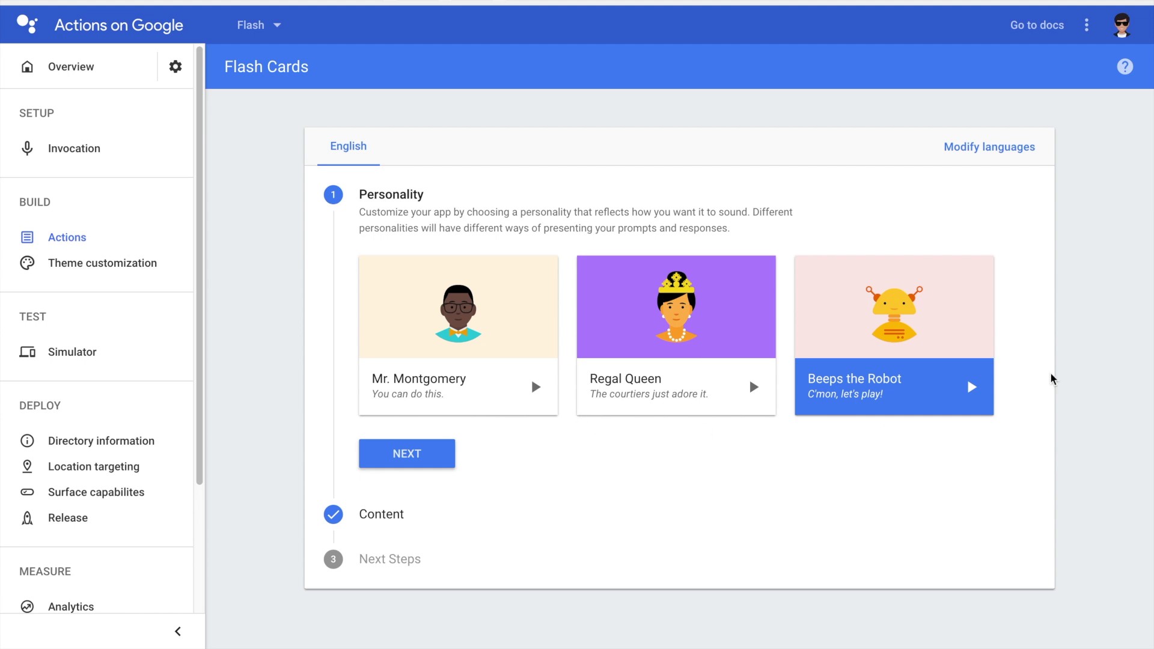
# - In the Actions on Google console, keep the Beeps the Robot personality and upload the Google Sheet again as the Flash Cards content
pyautogui.click(395, 462)
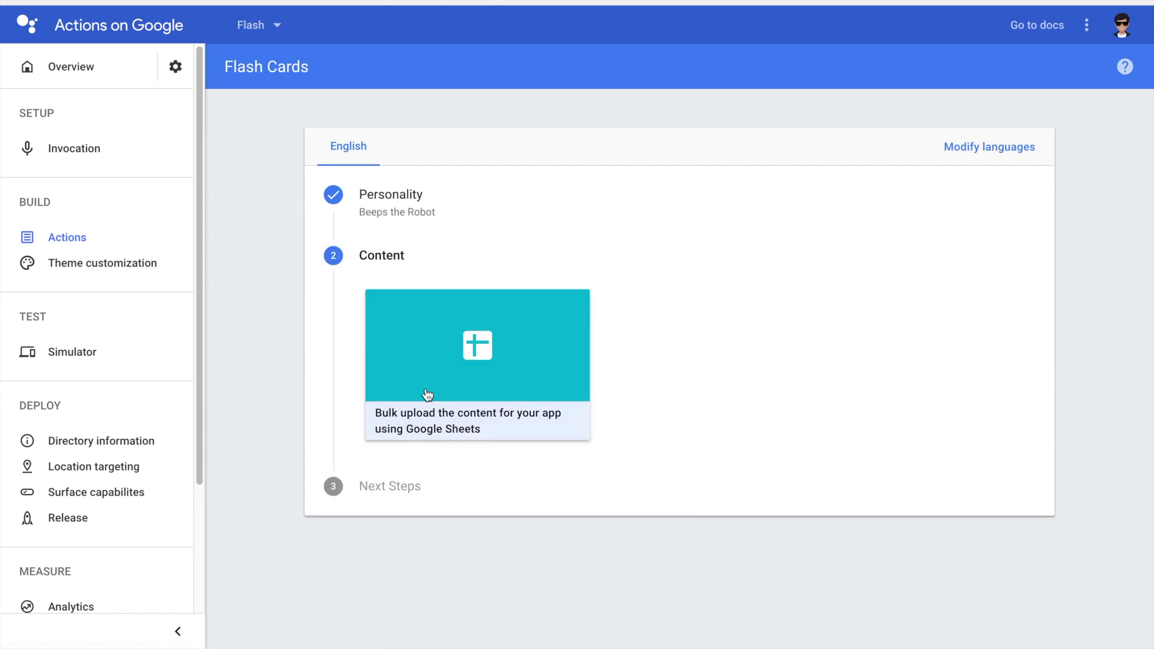
pyautogui.click(497, 394)
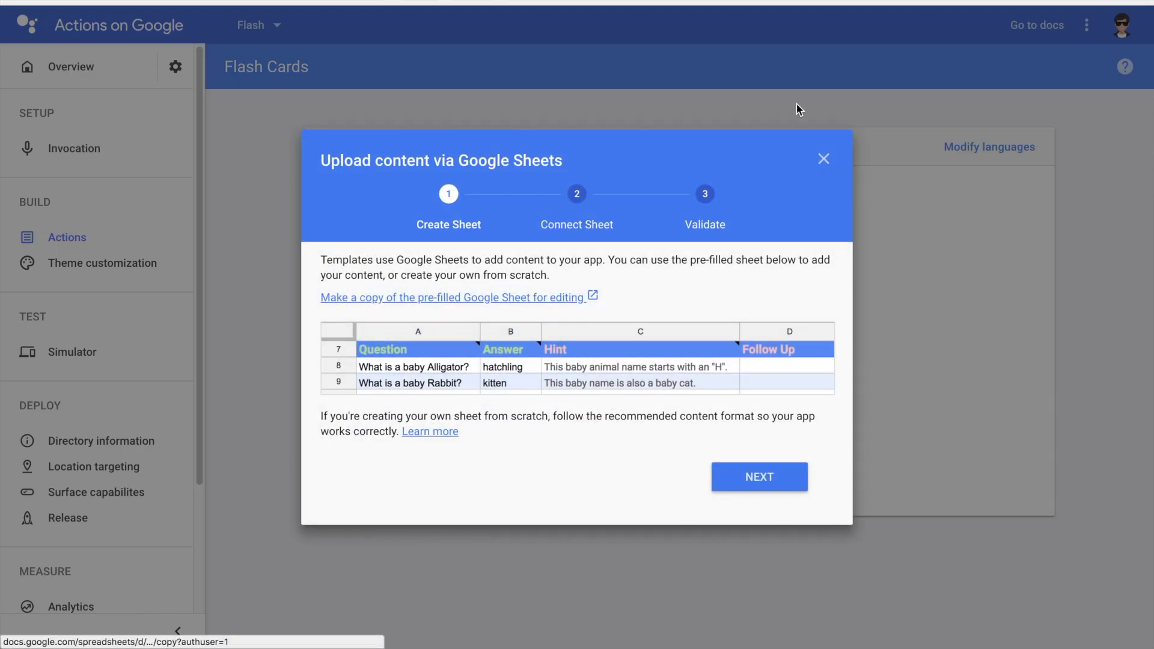
pyautogui.click(776, 478)
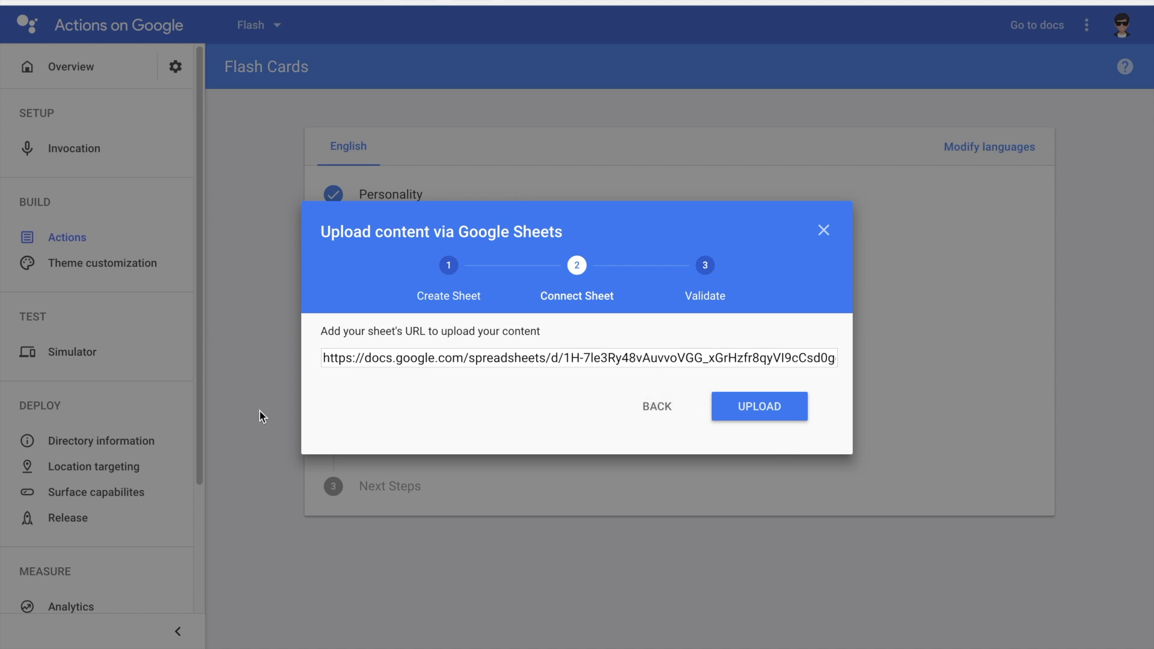
pyautogui.click(759, 409)
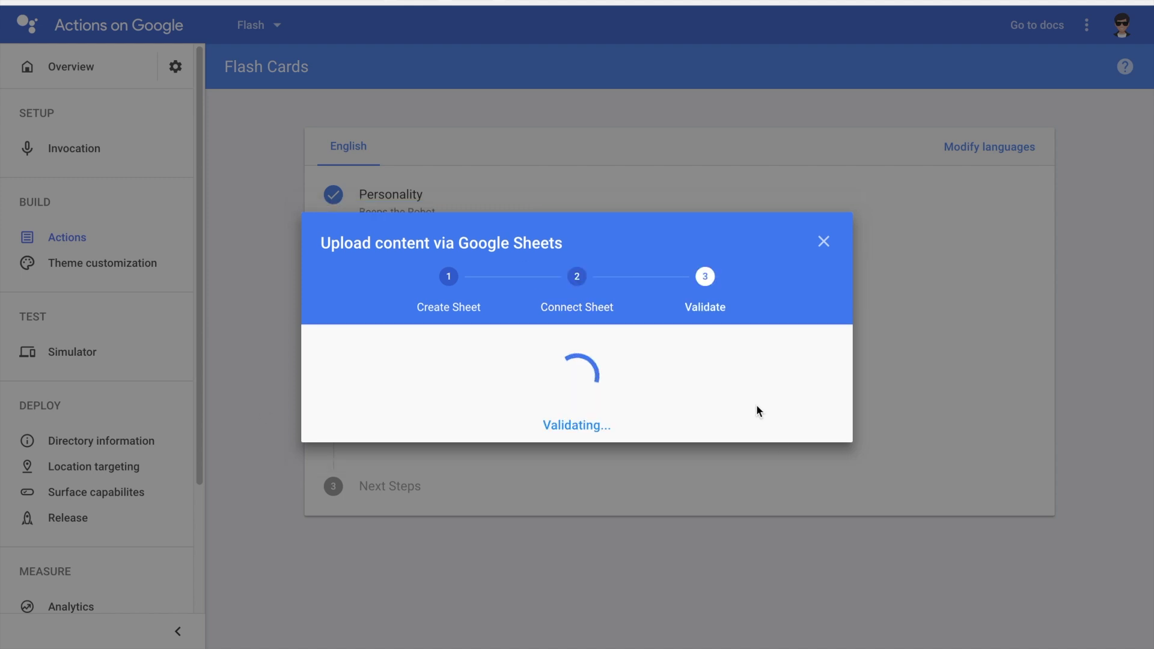
pyautogui.click(762, 420)
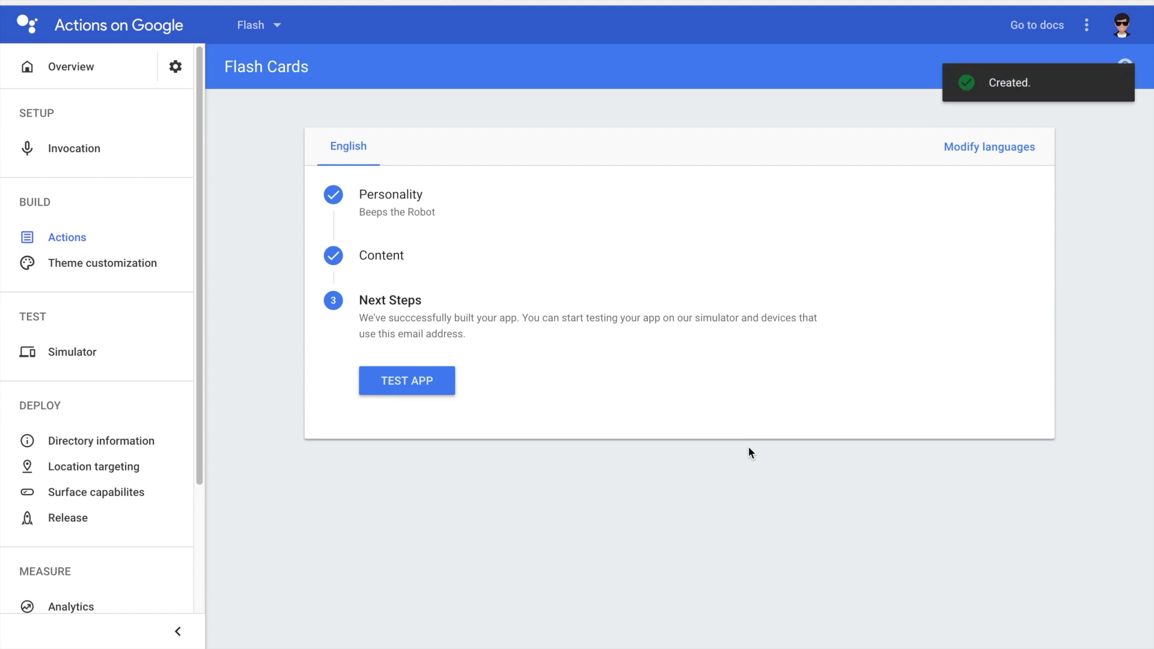
# - Start a test of the rebuilt app in the simulator by submitting "Talk to Flash Five"
pyautogui.click(413, 379)
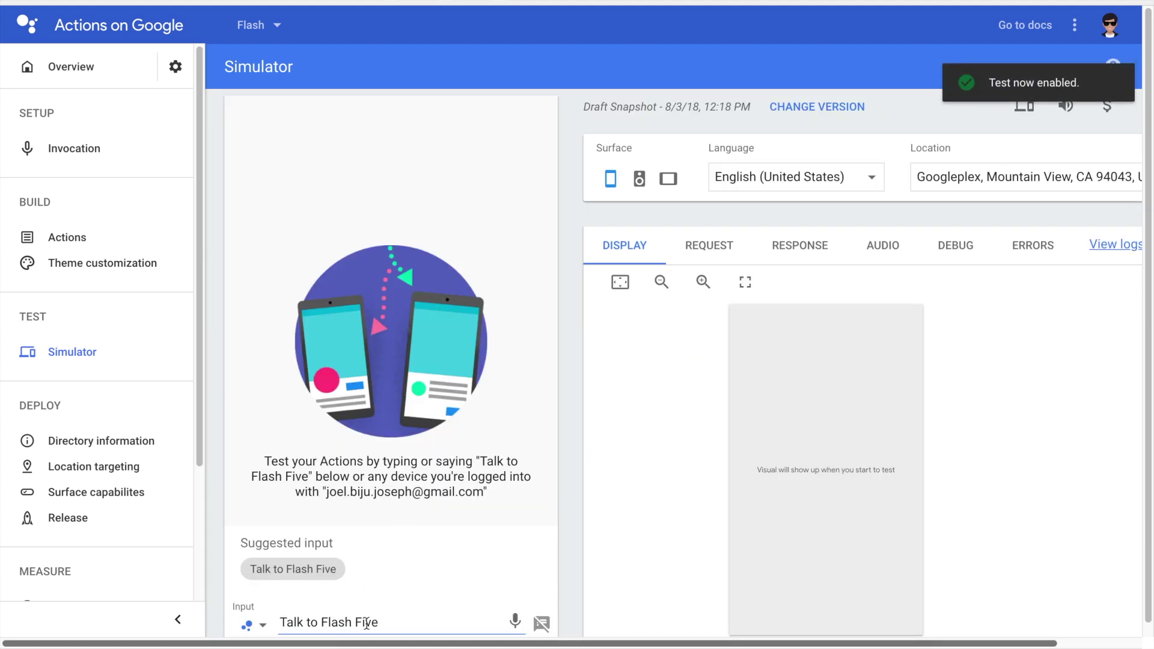
pyautogui.click(461, 613)
pyautogui.press('Return')
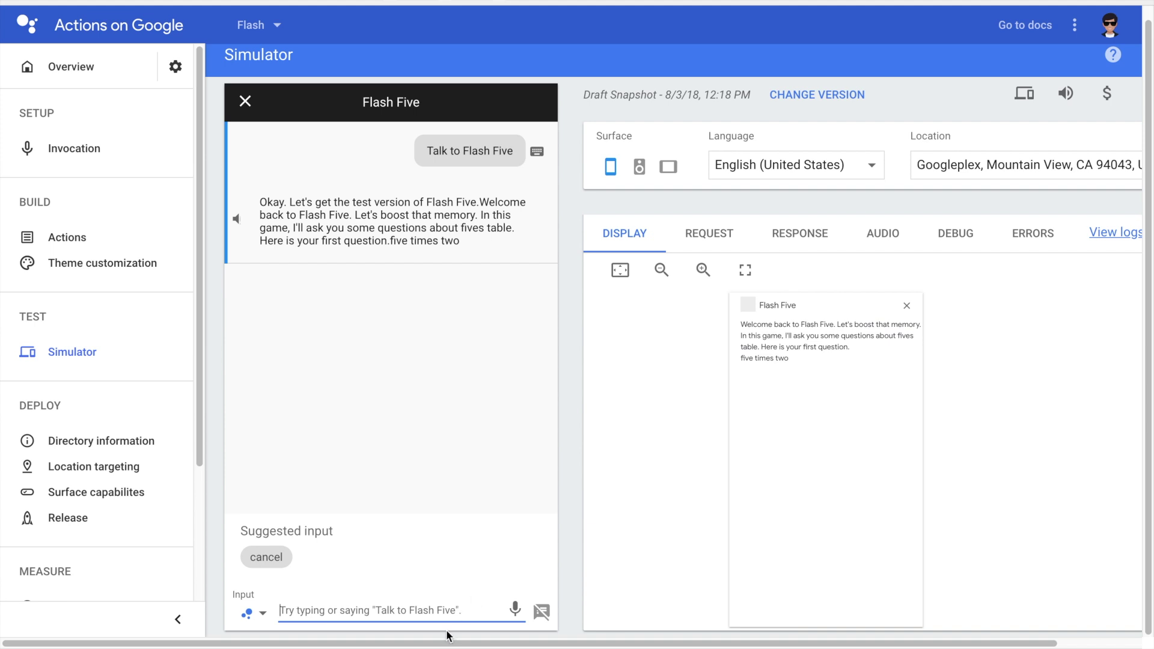
# - Answer the Flash Five quiz with 10, 45 and 20 in turn, and end the conversation with the suggested "cancel" reply
pyautogui.write('10')
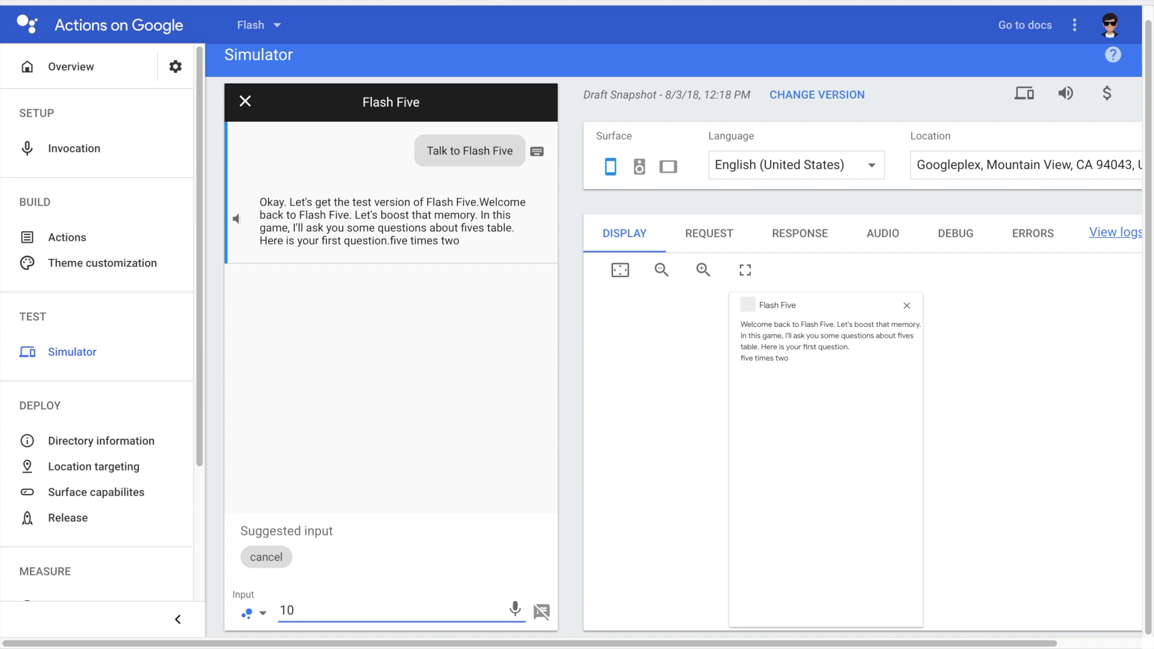
pyautogui.press('Return')
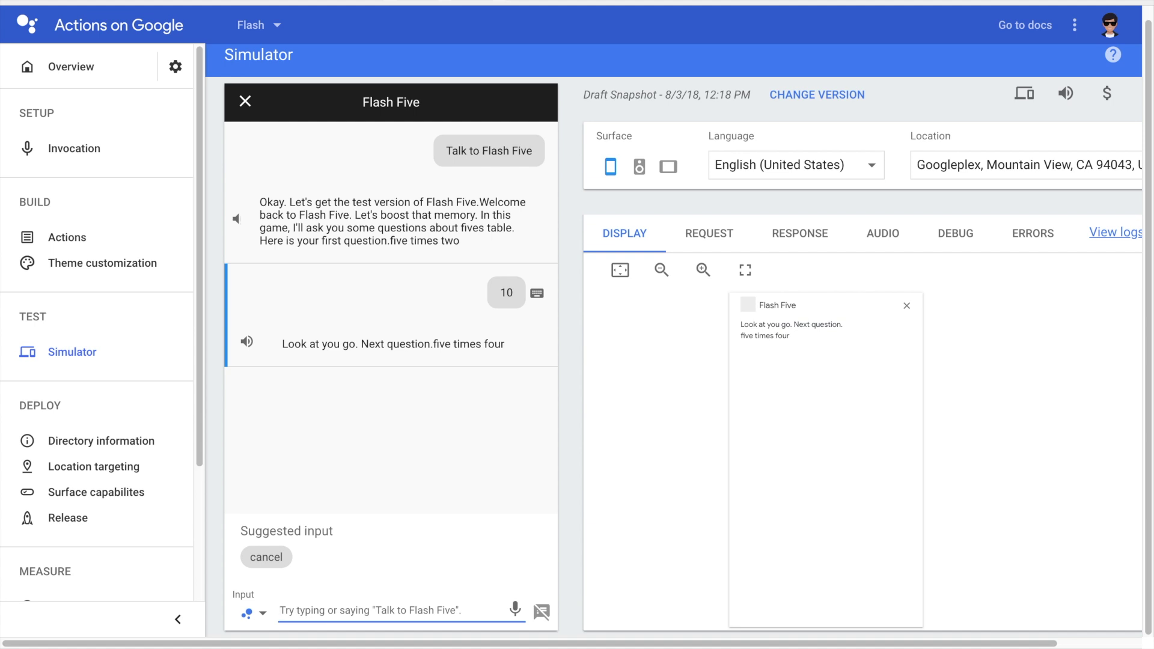
pyautogui.write('45')
pyautogui.press('Return')
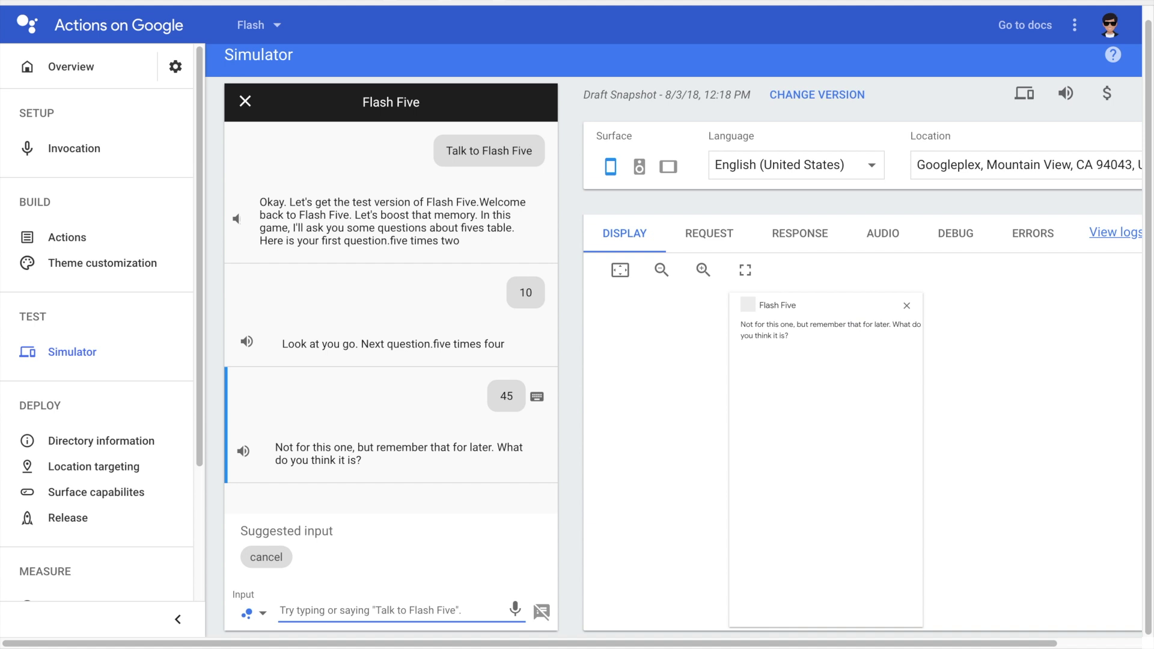
pyautogui.write('20')
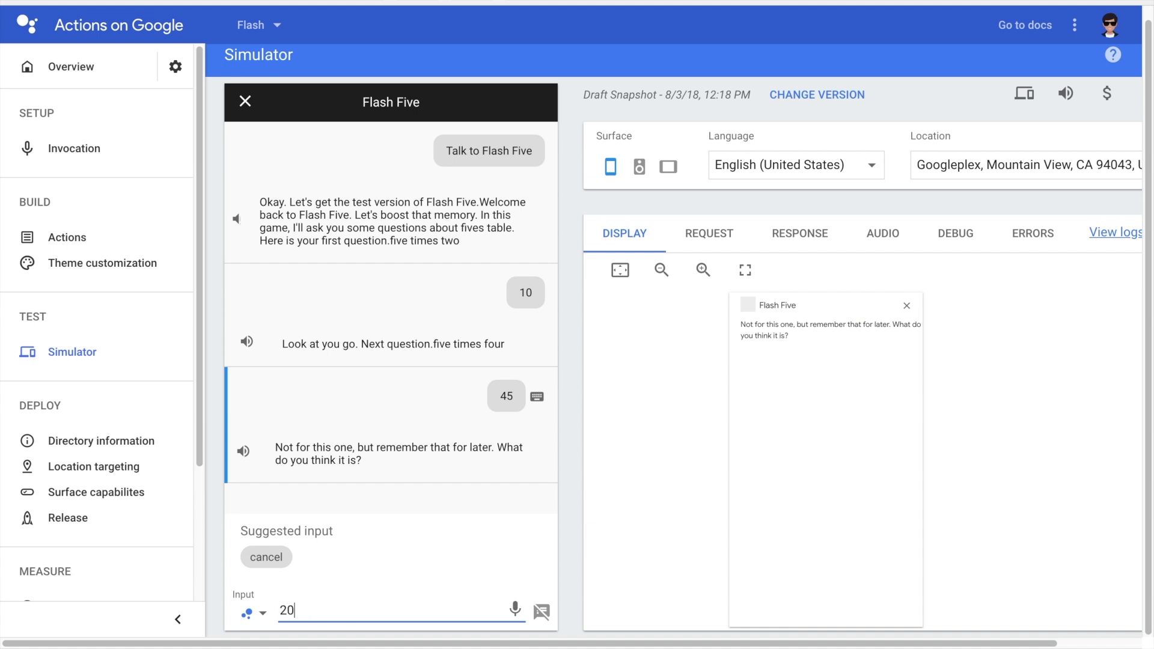
pyautogui.press('Return')
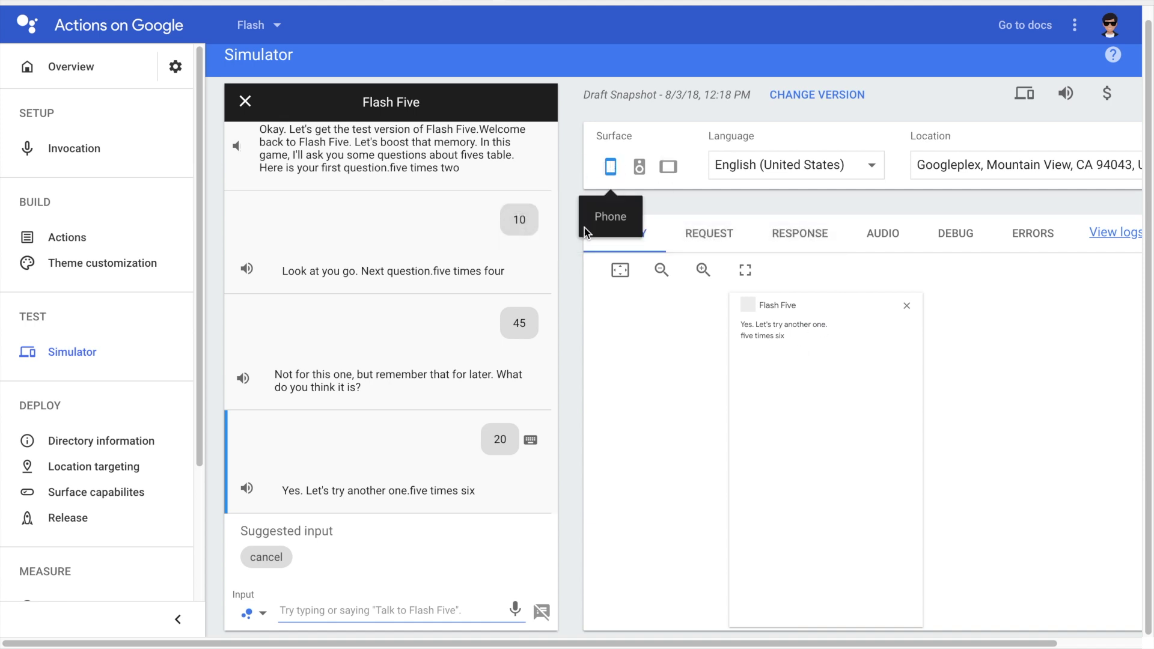
pyautogui.click(275, 558)
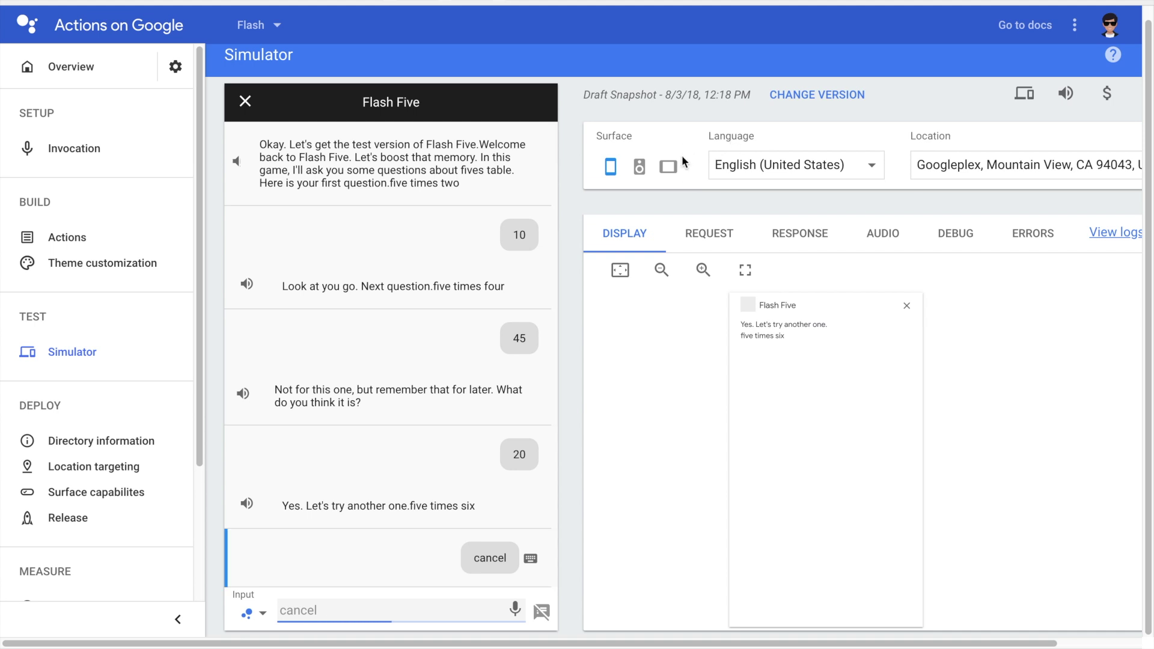
# - Preview the closing response on the smart display surface and switch the simulated surface to speaker
pyautogui.click(667, 166)
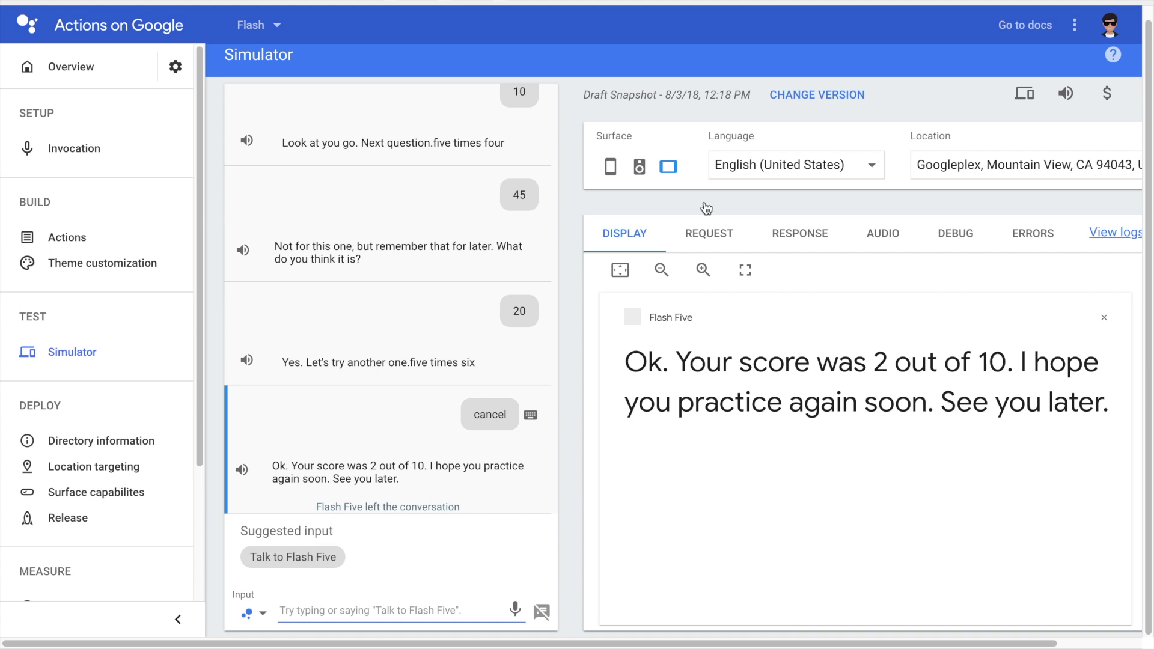
pyautogui.click(640, 167)
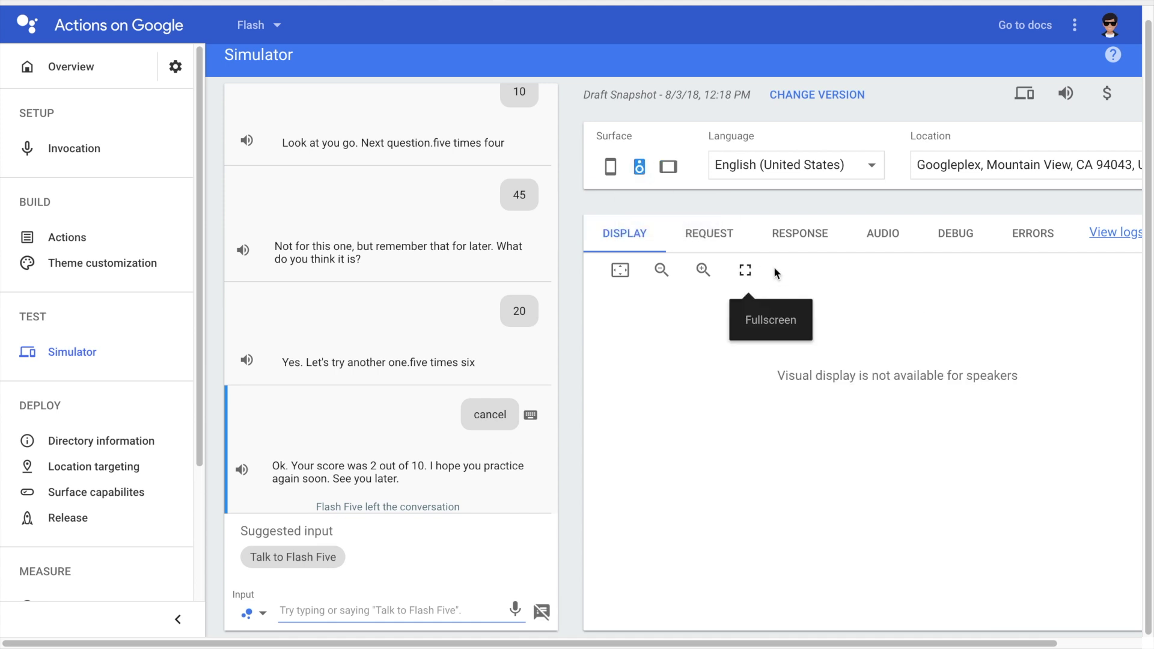